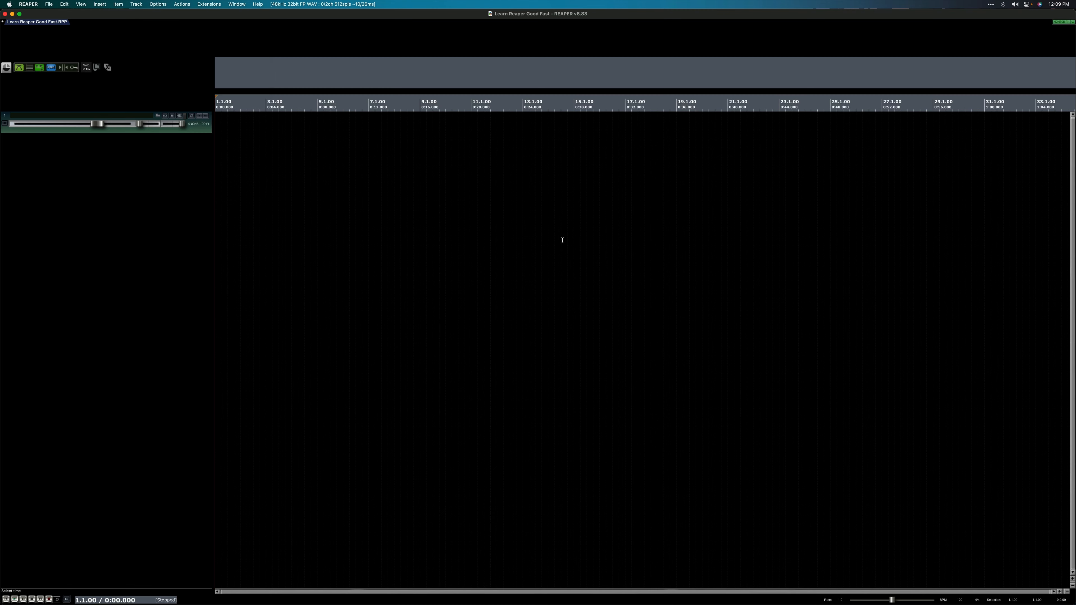
# Switch the interface theme to Smooth_6_Dark.
pyautogui.click(158, 4)
pyautogui.moveTo(237, 294)
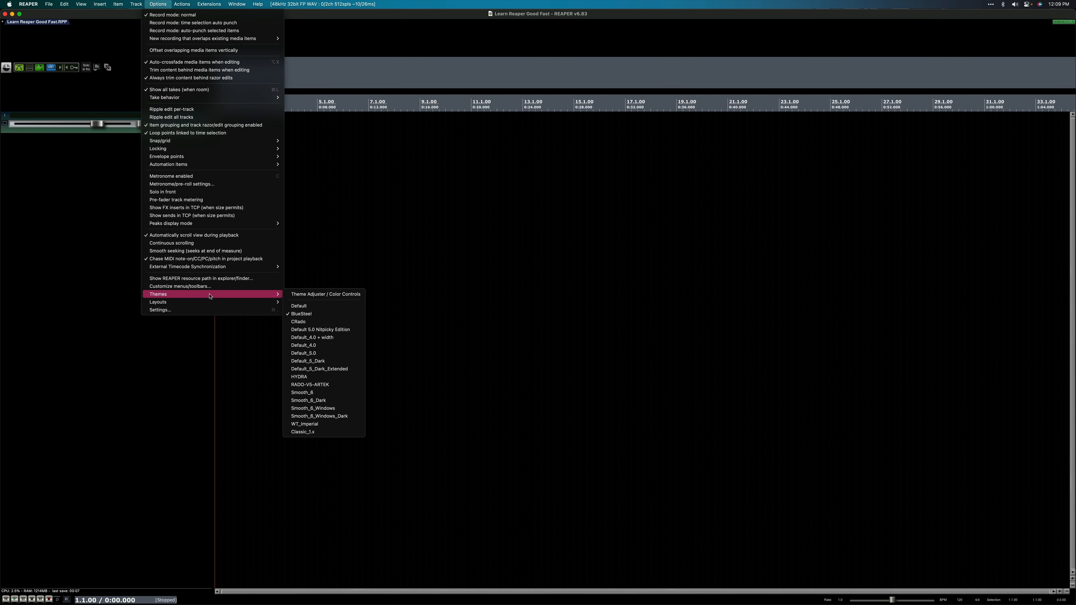
pyautogui.click(329, 400)
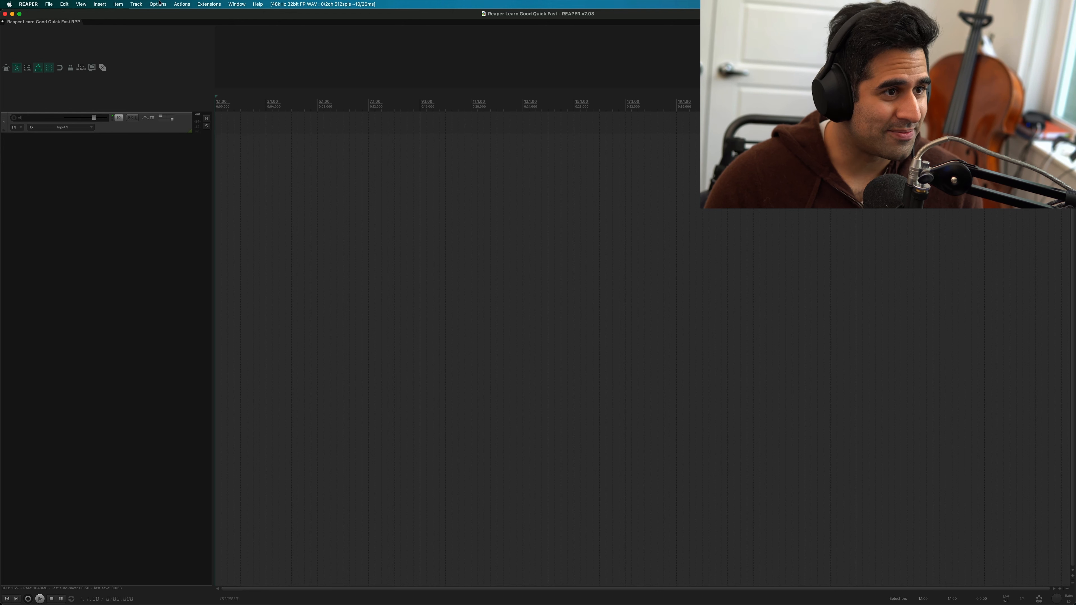
# Open the preferences and review the project backup and auto-save options.
pyautogui.click(28, 3)
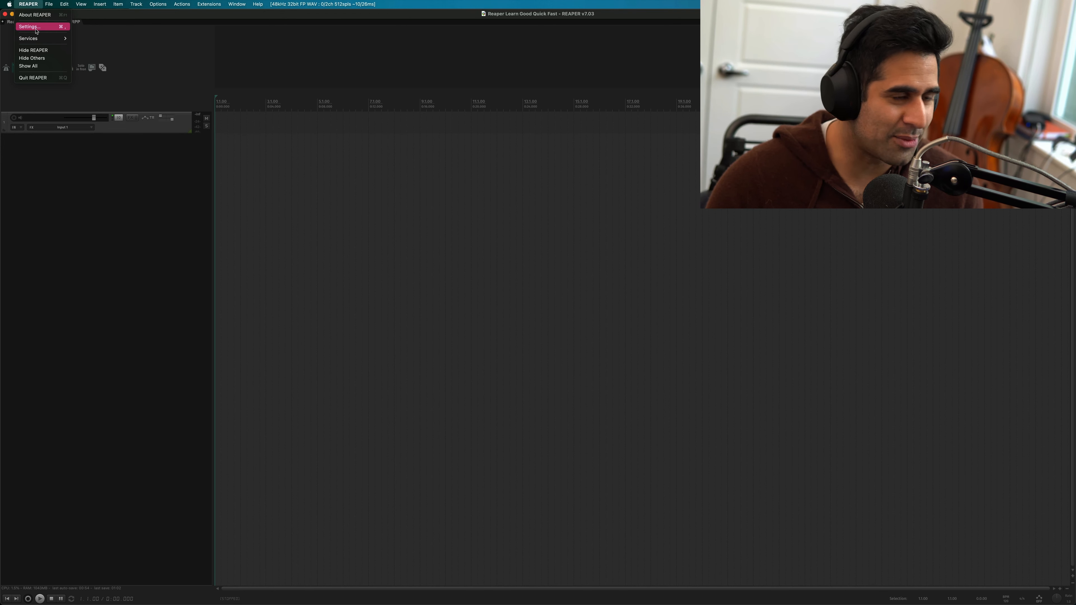
pyautogui.click(36, 28)
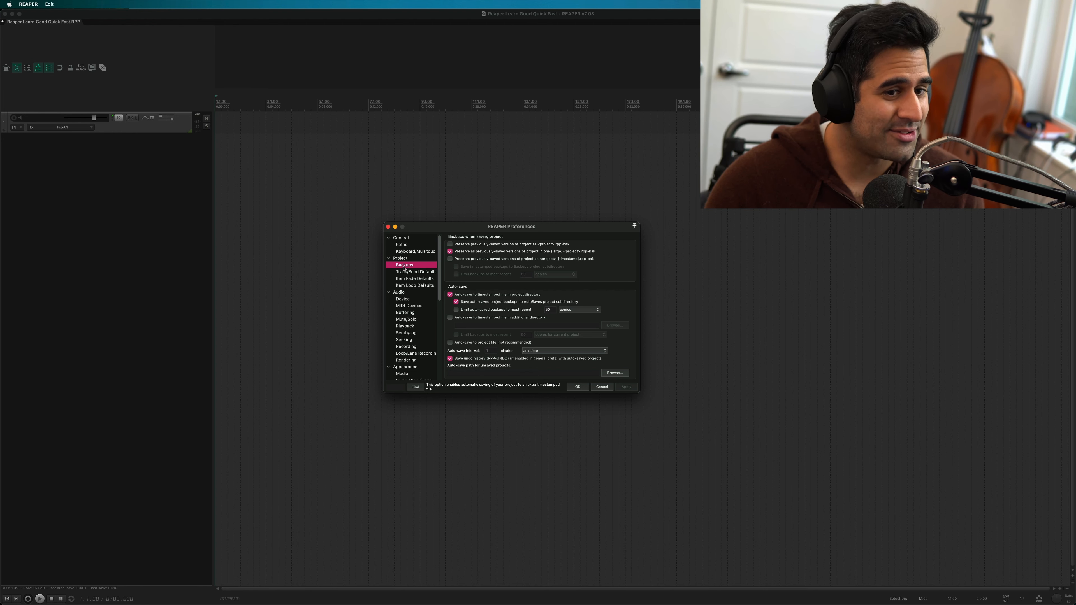
pyautogui.scroll(-10, 405, 268)
pyautogui.scroll(10, 404, 268)
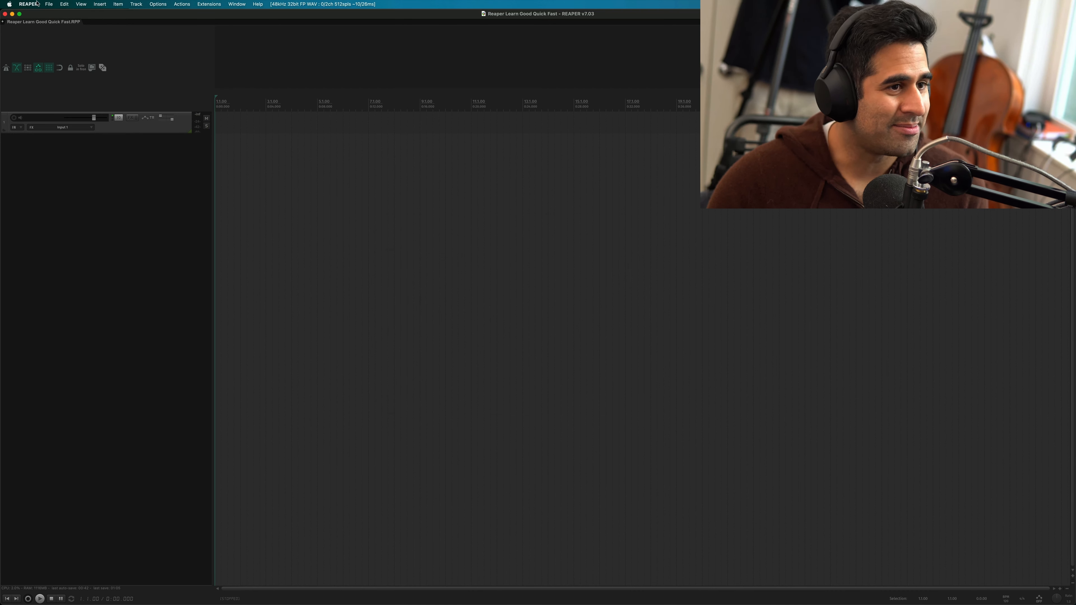
# Open the current project's settings and show its general sample rate, tempo and time signature options.
pyautogui.click(51, 5)
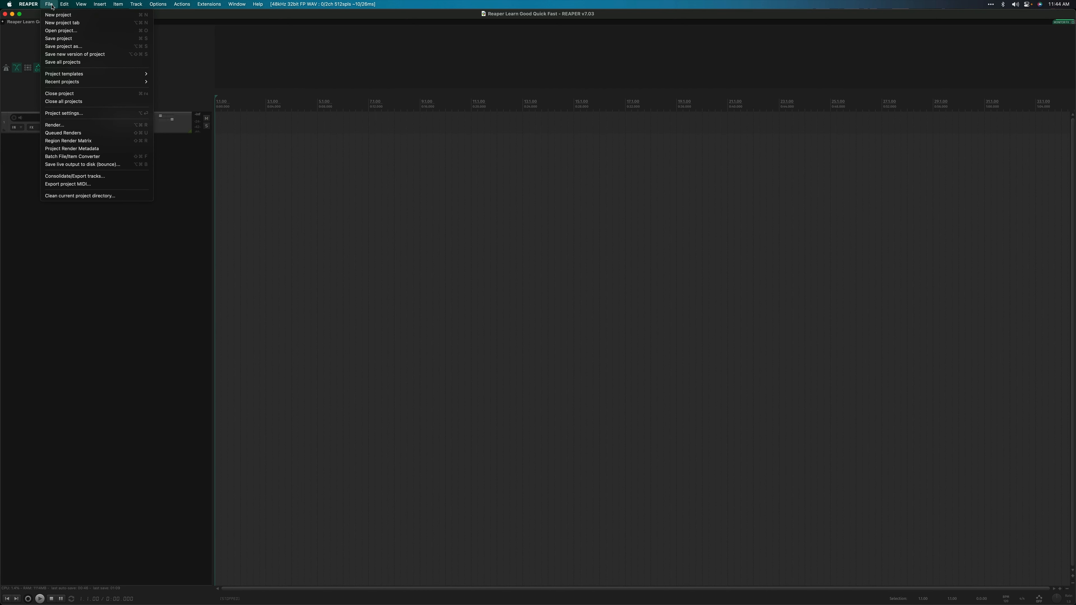
pyautogui.click(98, 113)
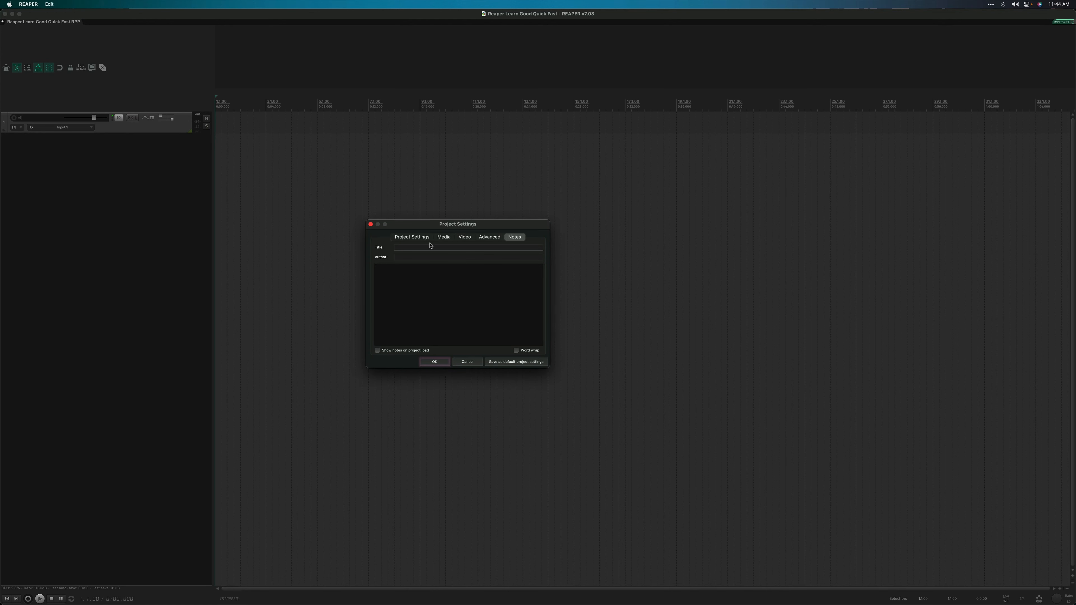
pyautogui.click(417, 239)
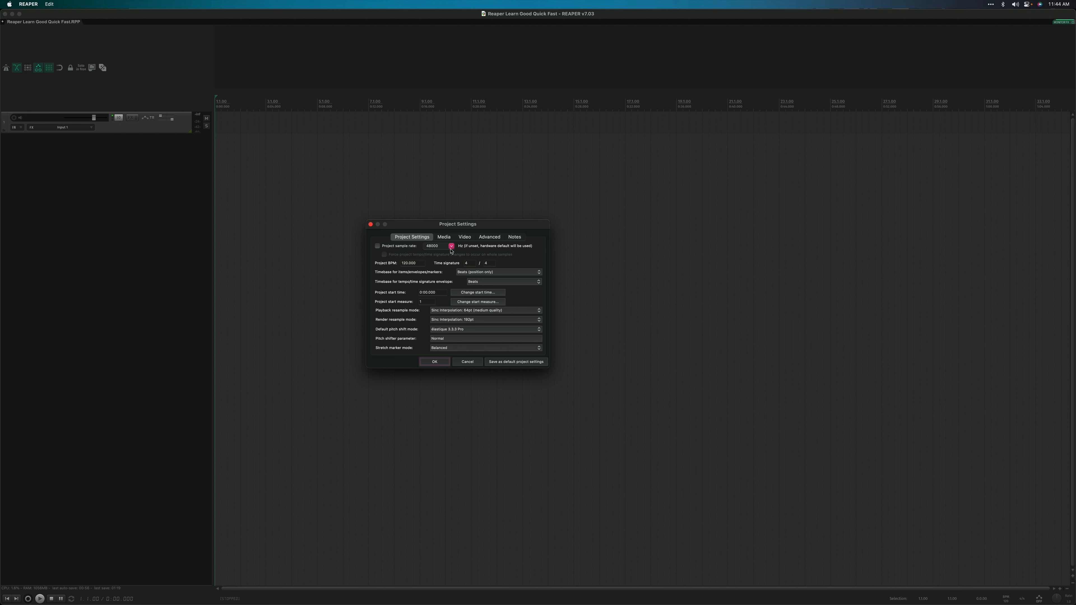
# In the project's media settings, check the path for saved media and choose Copy media to project path for imports.
pyautogui.click(443, 238)
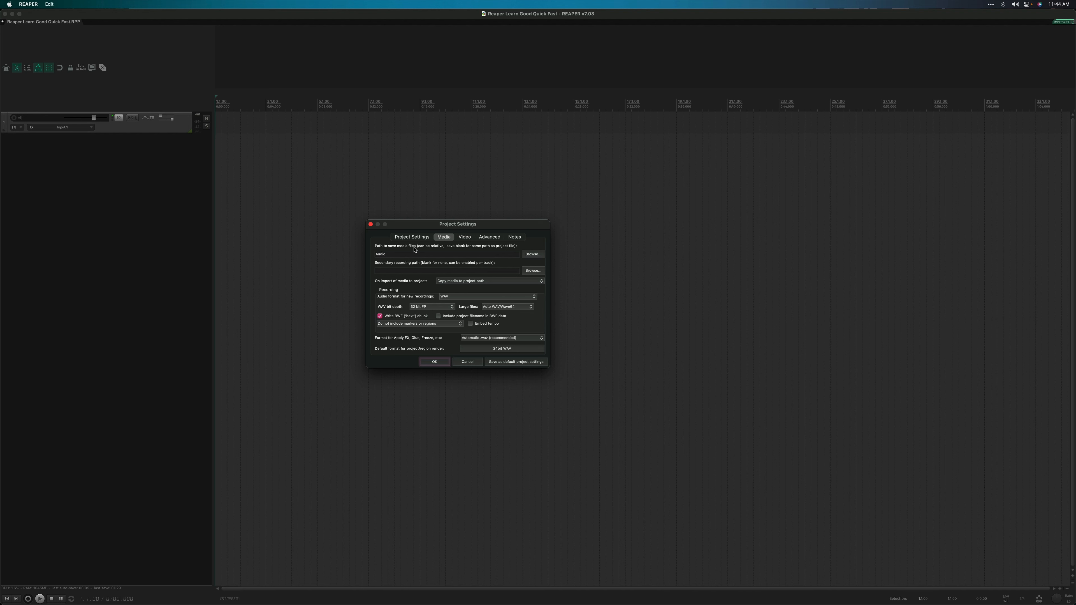
pyautogui.click(398, 255)
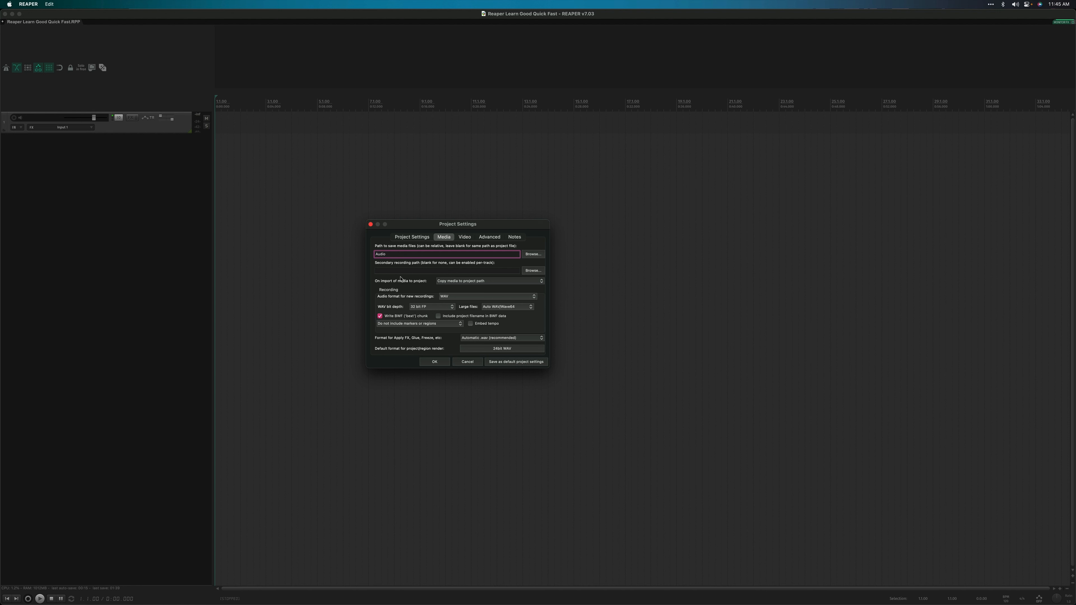
pyautogui.click(454, 281)
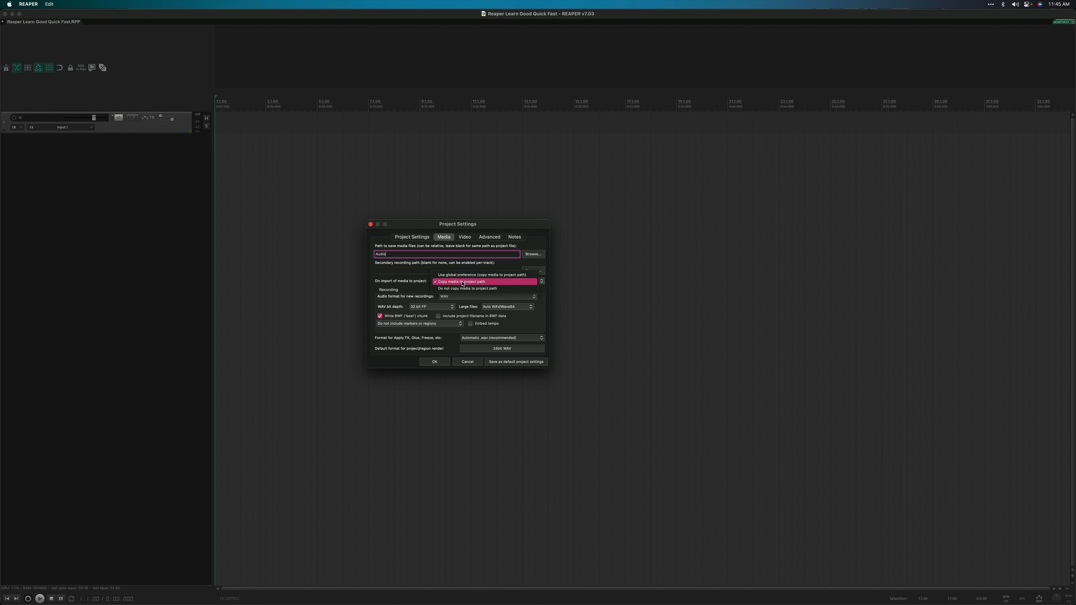
pyautogui.click(446, 282)
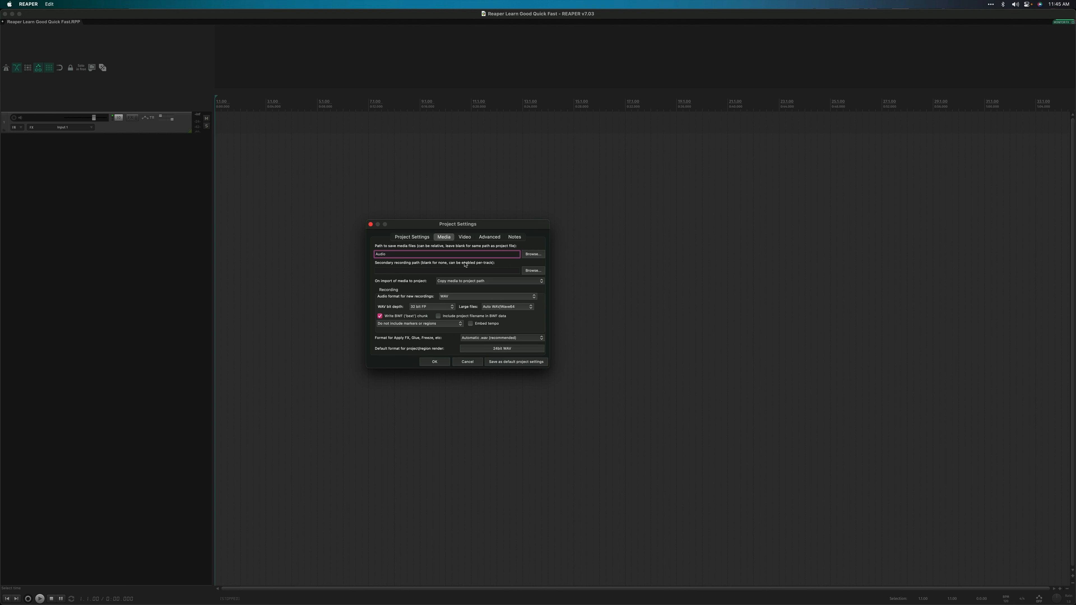
# Review the project's video and advanced settings.
pyautogui.click(466, 238)
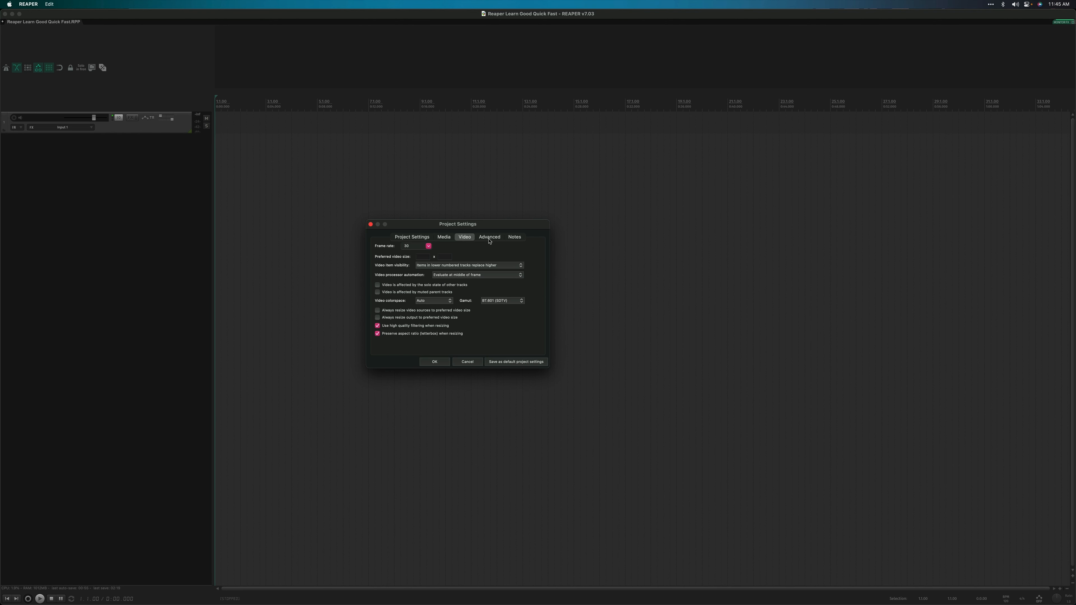
pyautogui.click(489, 238)
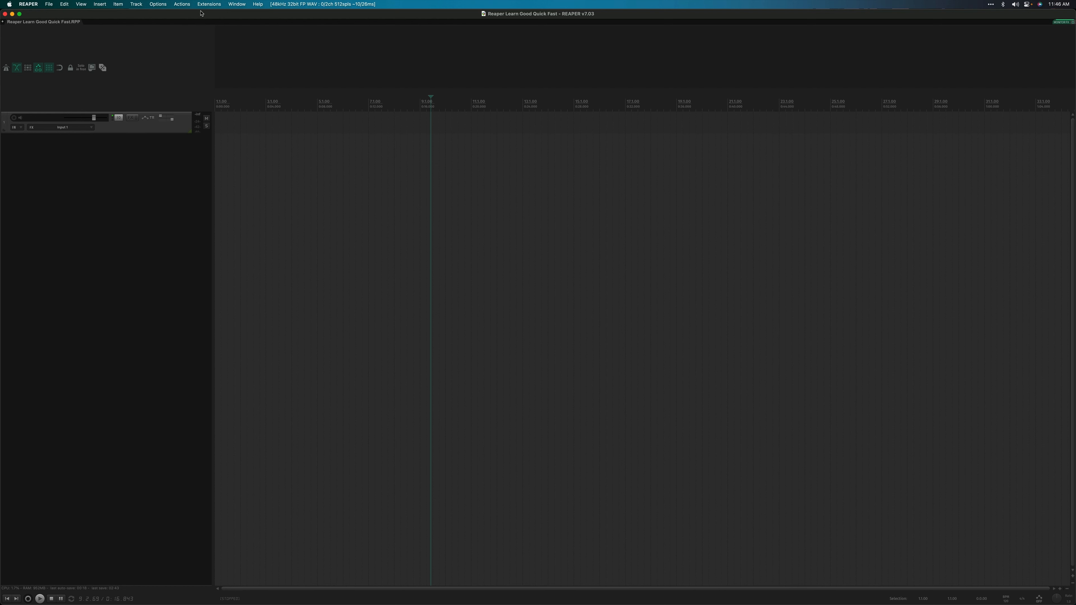
# Check the installed extensions, switch to the browser and look through the SWS/S&M Extension download and feature page.
pyautogui.click(209, 4)
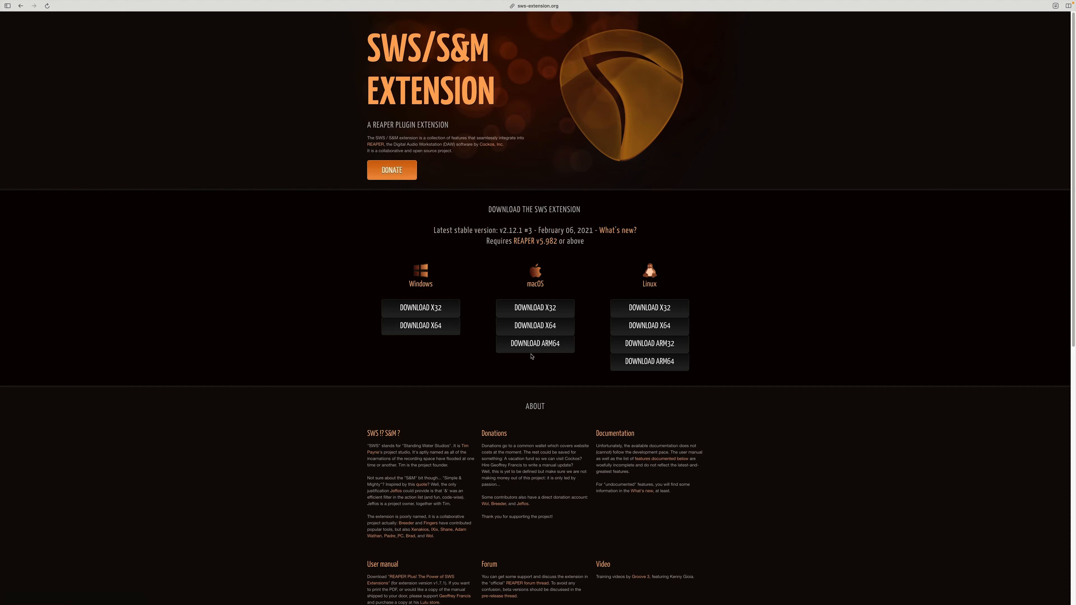
pyautogui.scroll(-10, 529, 350)
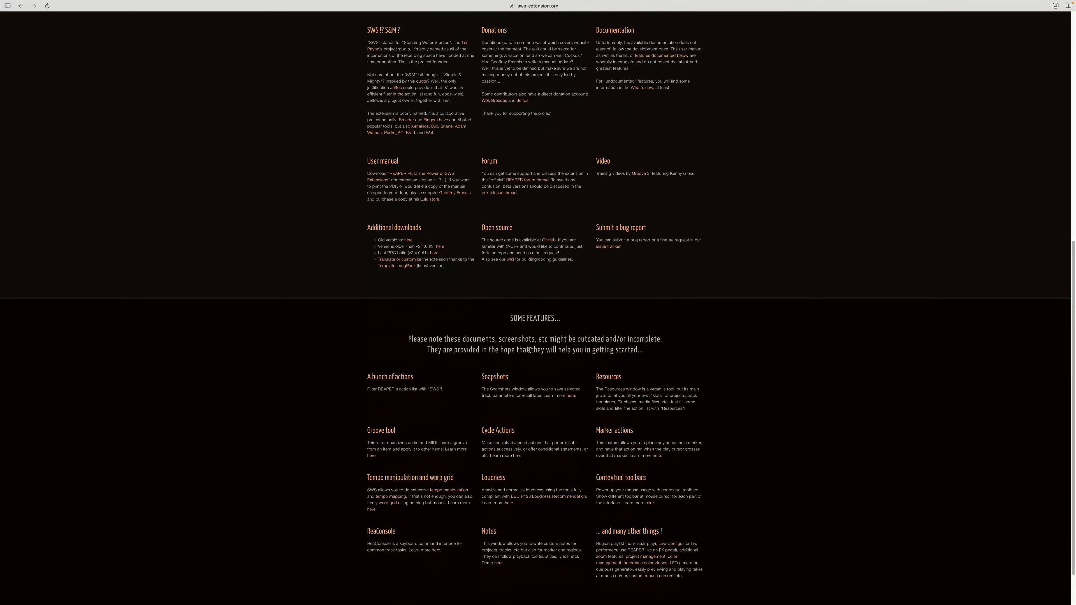
pyautogui.scroll(-2, 528, 350)
pyautogui.scroll(15, 529, 350)
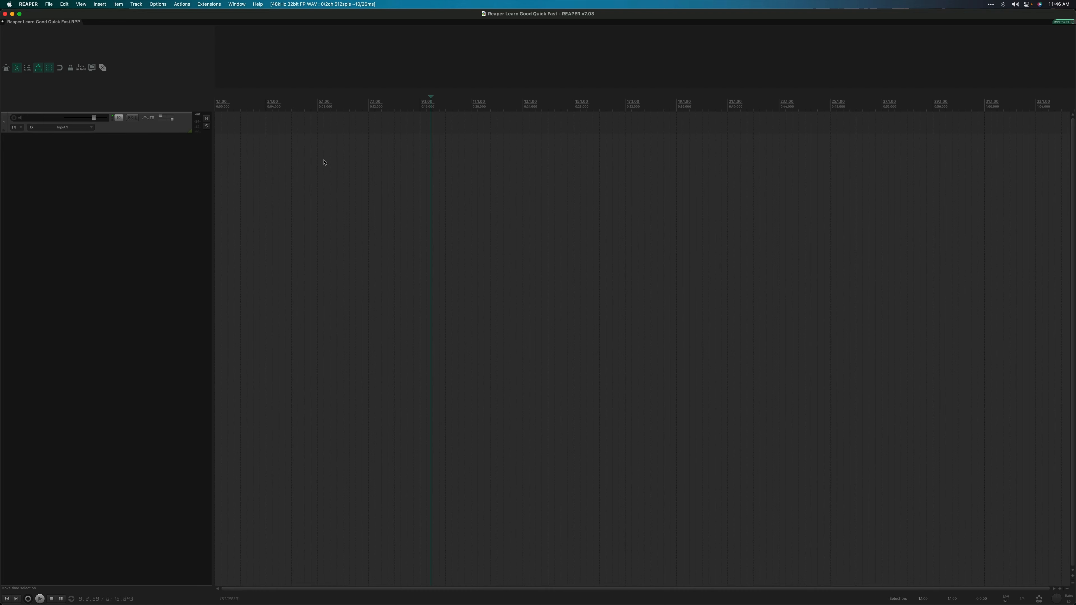
# Switch back to REAPER, open the action list, filter it by "sws" and browse the SWS actions.
pyautogui.press('?')
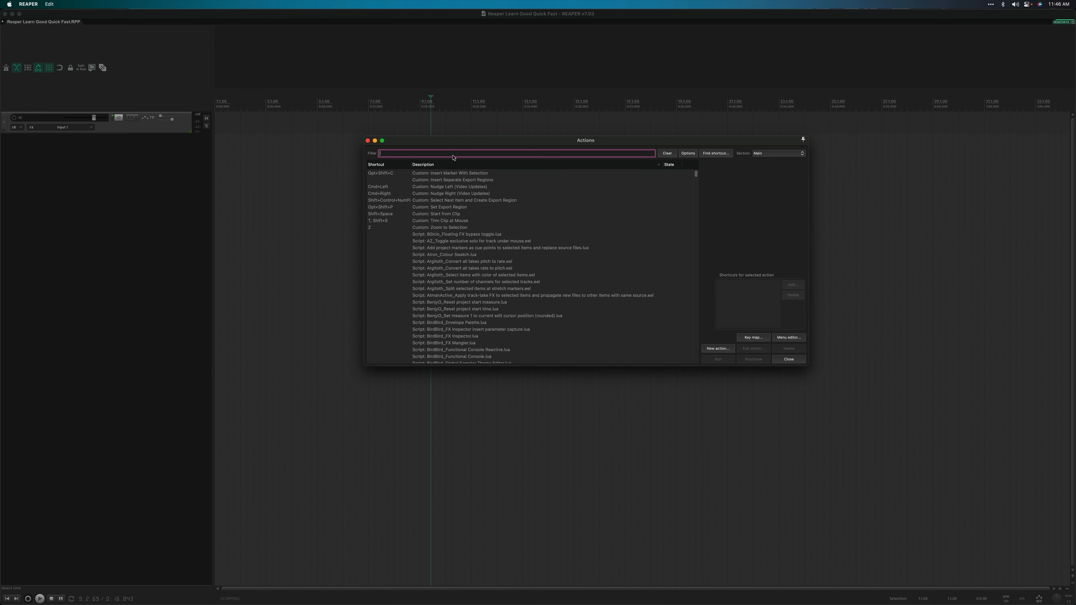
pyautogui.write('sws')
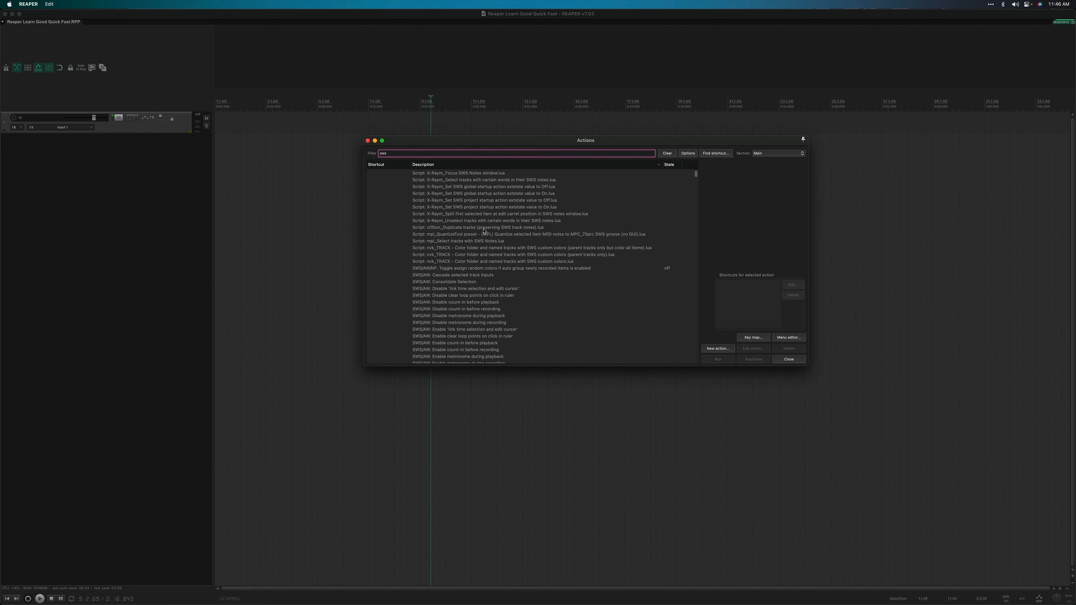
pyautogui.scroll(-7, 484, 231)
pyautogui.scroll(-20, 426, 226)
pyautogui.scroll(-20, 425, 206)
pyautogui.scroll(-20, 424, 203)
pyautogui.scroll(-20, 422, 196)
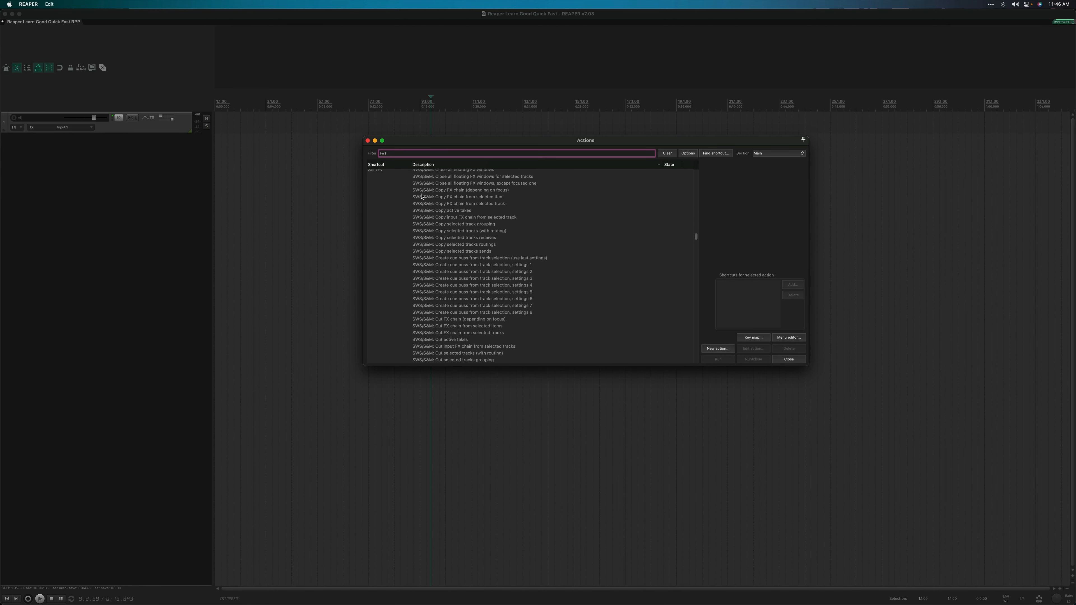
pyautogui.scroll(-15, 423, 196)
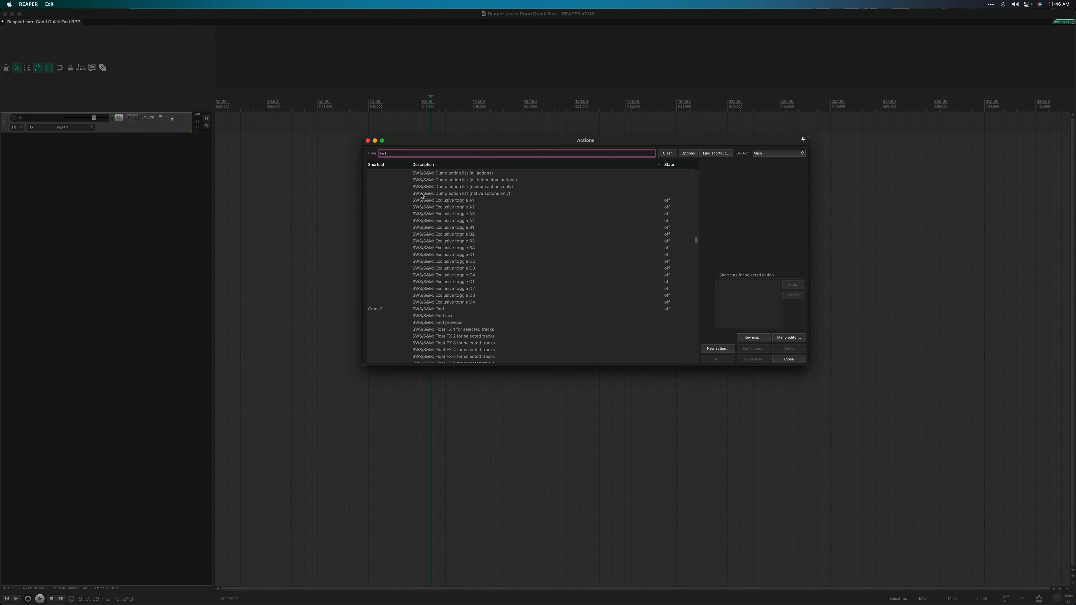
pyautogui.scroll(-10, 422, 197)
pyautogui.scroll(-15, 422, 196)
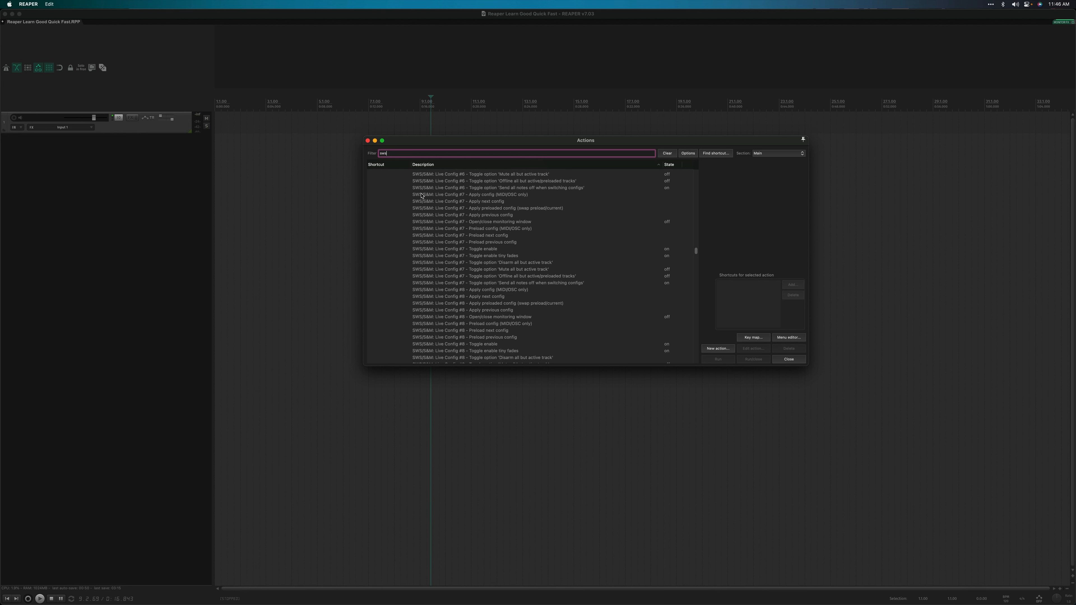
pyautogui.scroll(-15, 422, 196)
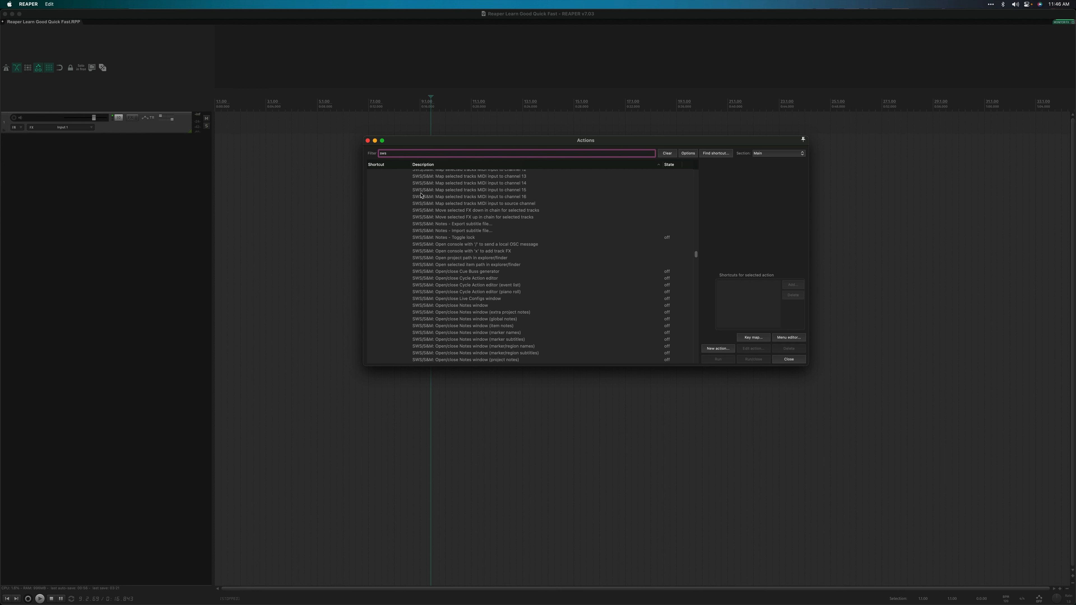
pyautogui.scroll(-10, 422, 196)
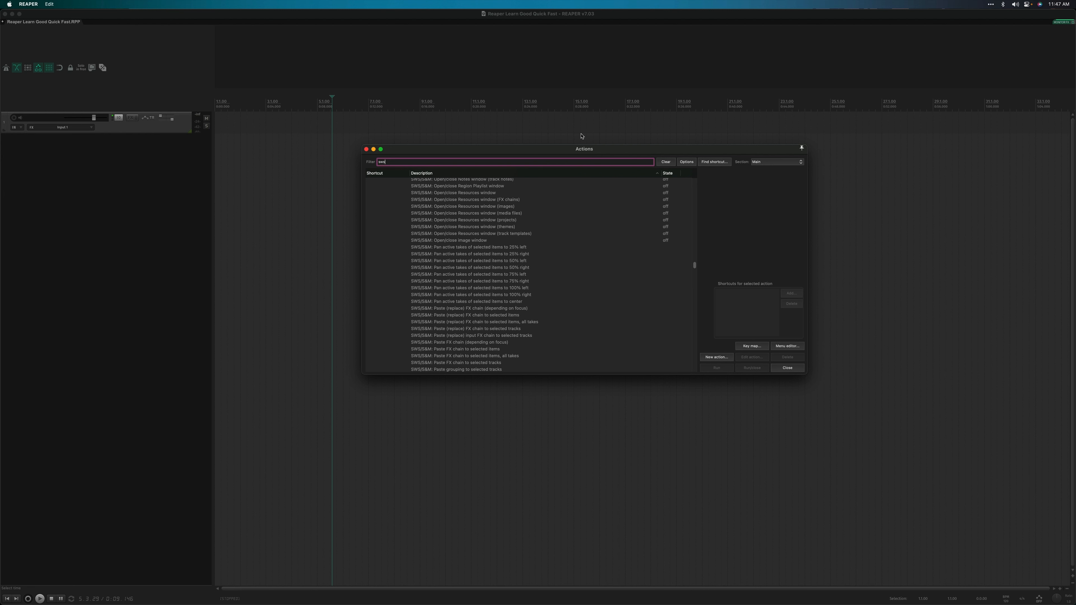
# Bring the action list back from the main window, clear its filter and browse the full set of actions.
pyautogui.click(302, 26)
pyautogui.click(186, 5)
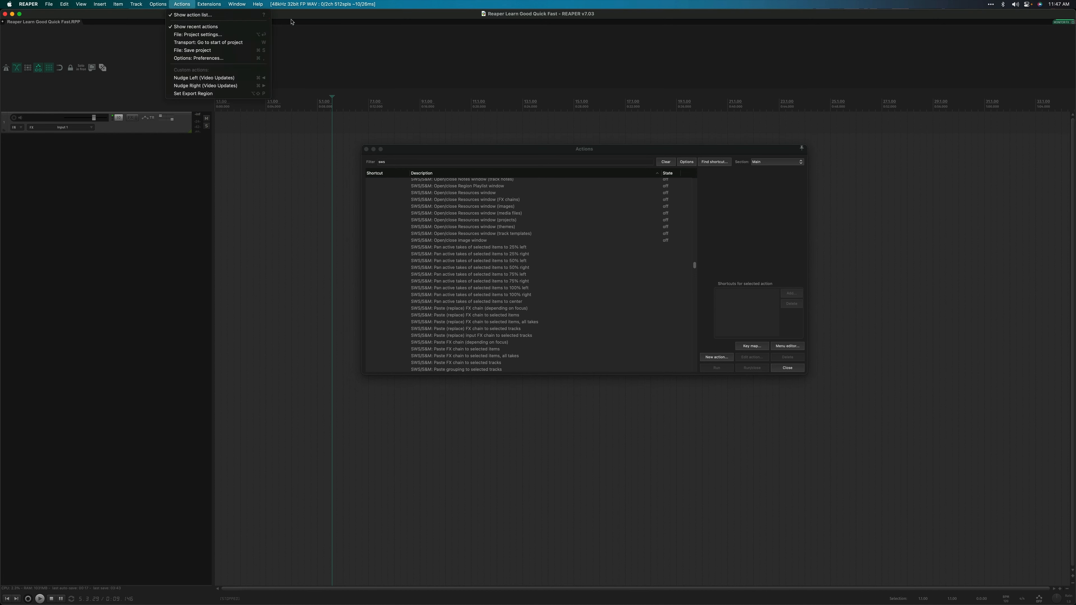
pyautogui.click(264, 16)
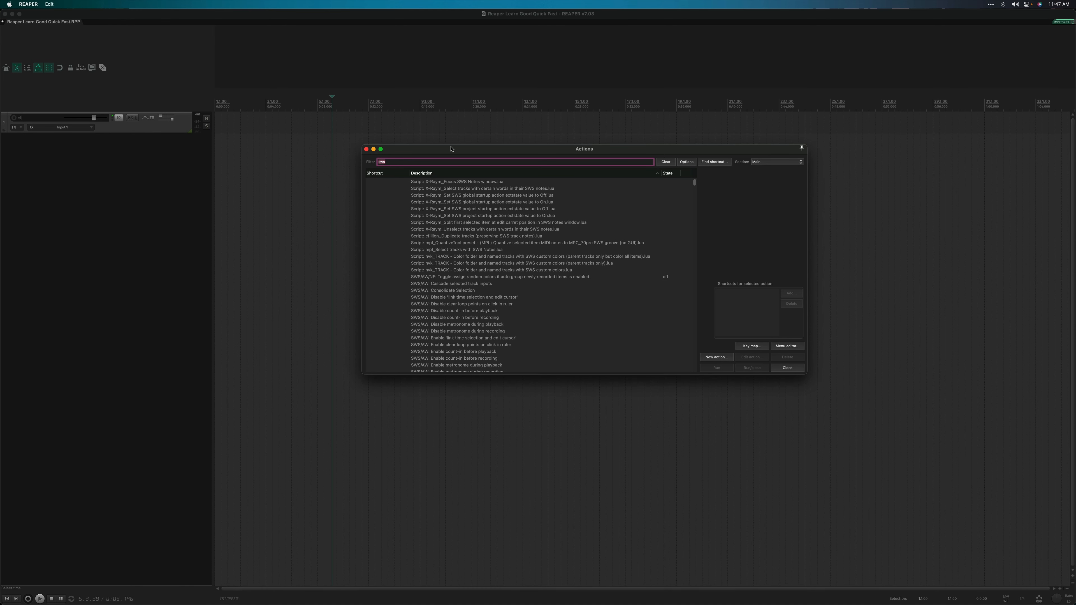
pyautogui.press('BackSpace')
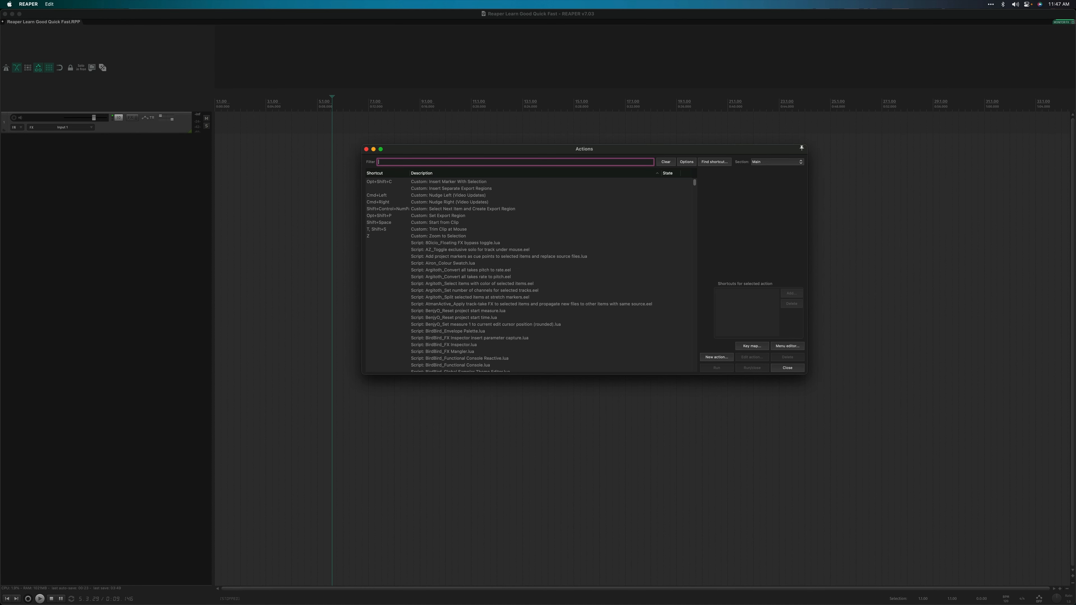
pyautogui.scroll(-20, 462, 191)
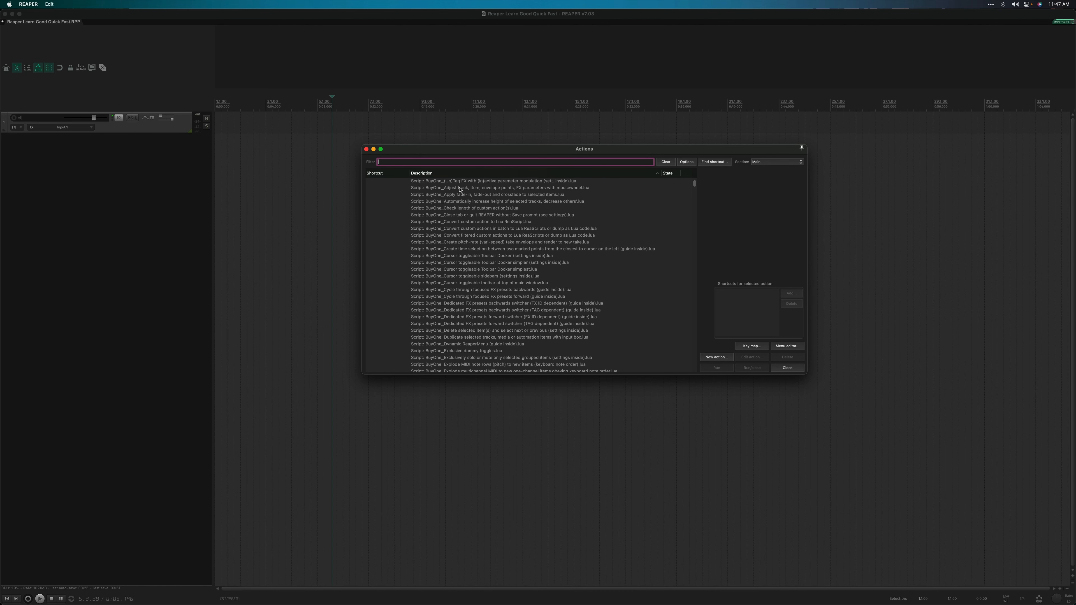
pyautogui.scroll(20, 461, 190)
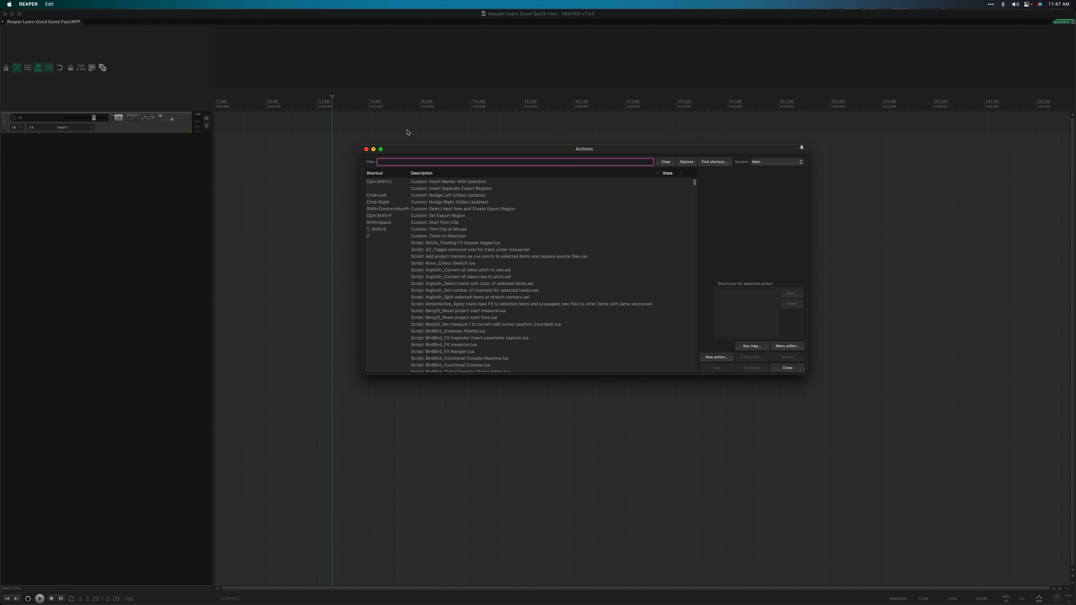
pyautogui.moveTo(414, 150); pyautogui.dragTo(401, 139)
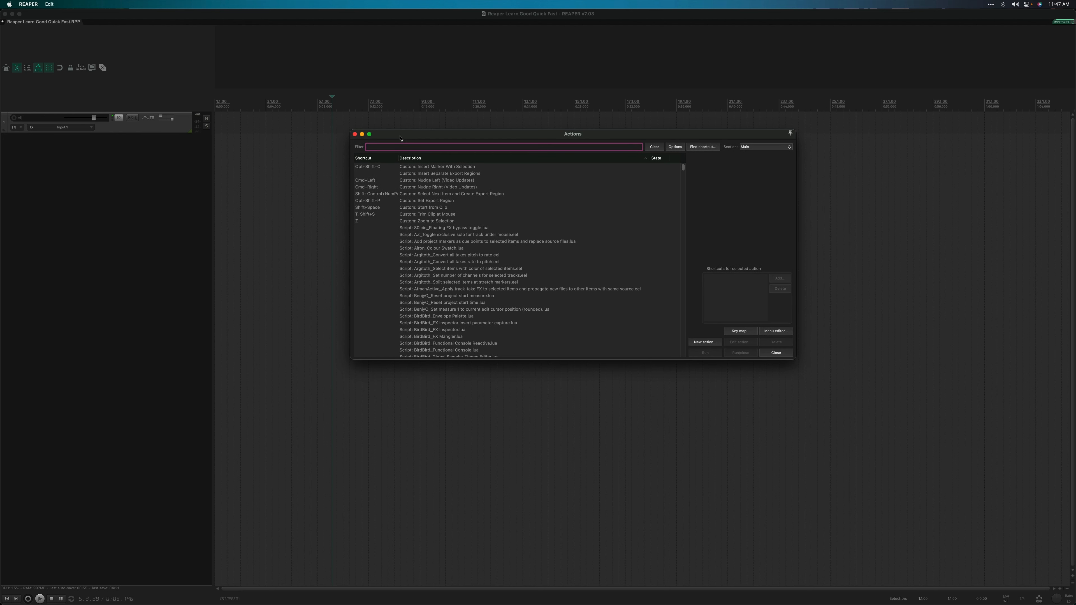
pyautogui.moveTo(400, 137); pyautogui.dragTo(417, 157)
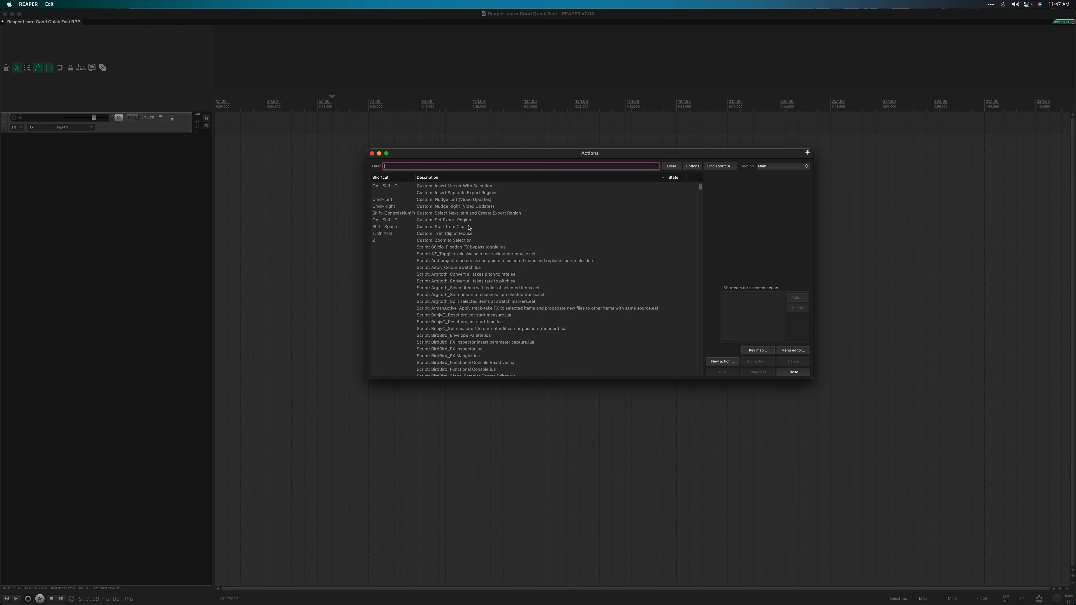
pyautogui.scroll(-7, 469, 228)
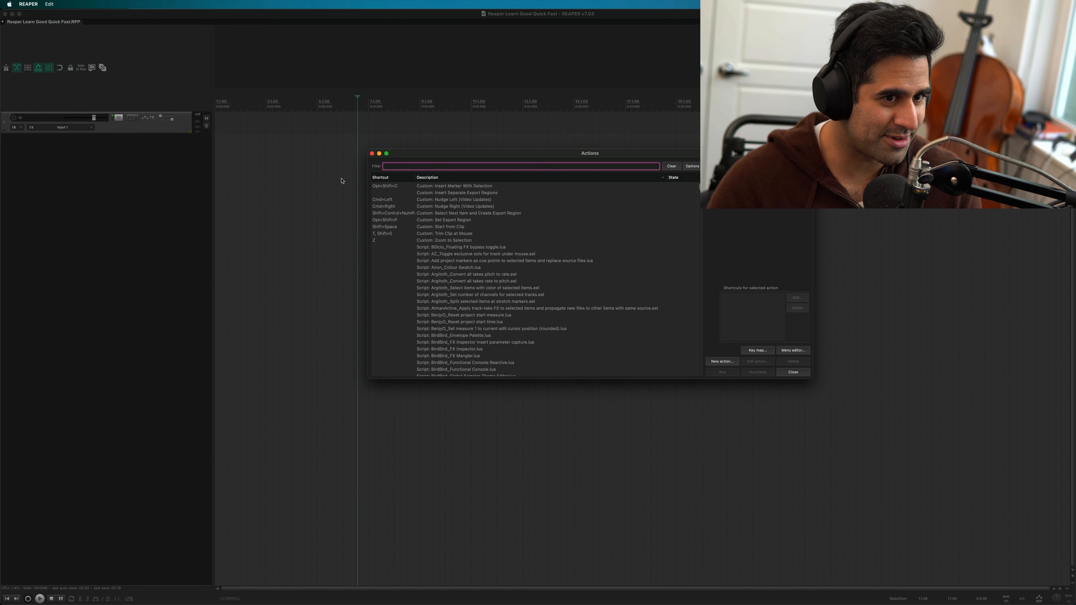
# Filter the action list by "media explorer", select "Media explorer: Show/hide media explorer" and show the Media Explorer.
pyautogui.write('medi')
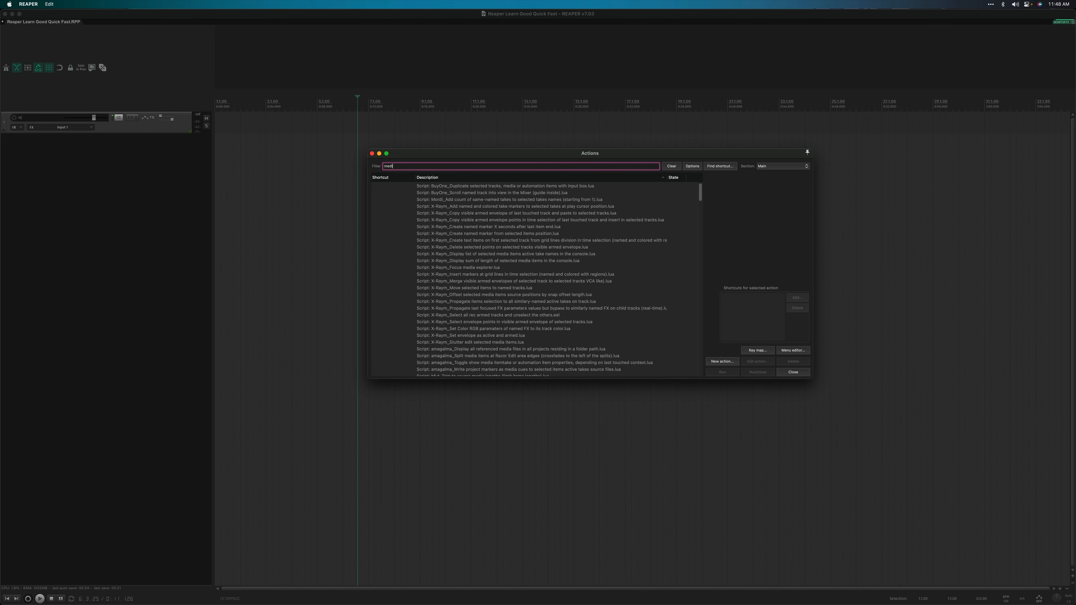
pyautogui.write('a explorer')
pyautogui.click(483, 248)
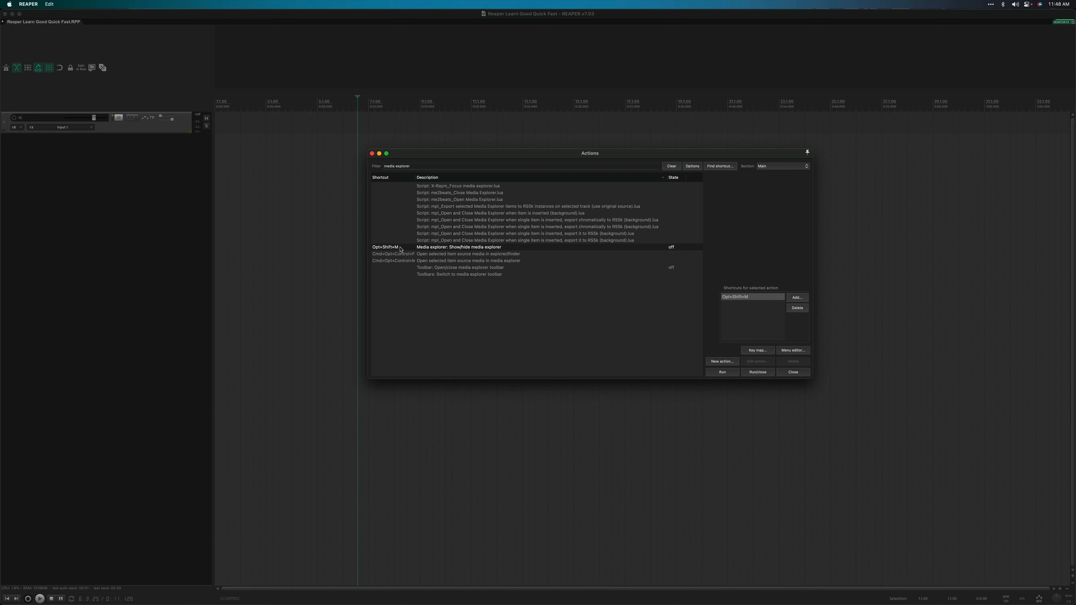
pyautogui.click(303, 341)
pyautogui.hotkey('alt', 'shift', 'm')
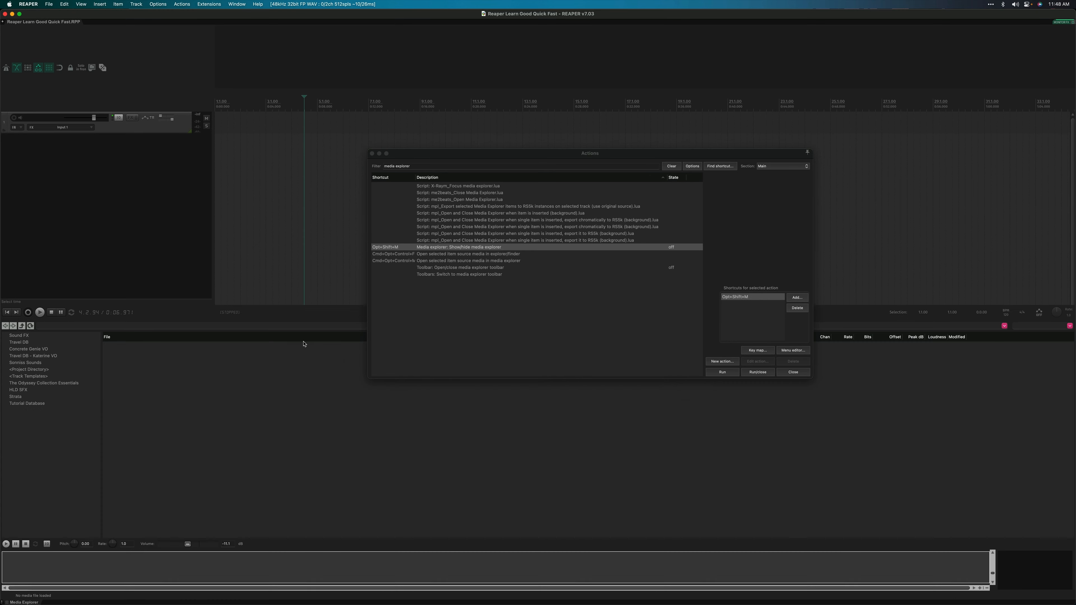
# Show the Sound FX database and place the file 35mm_Still_Camera_ODY-1705-061.wav on the first track at the project start.
pyautogui.click(42, 337)
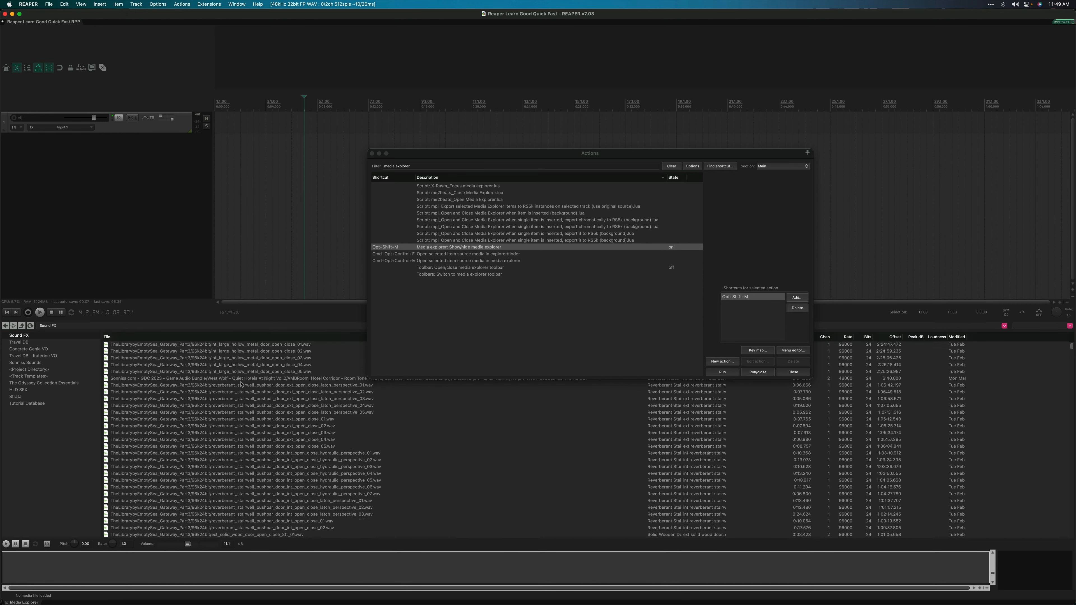
pyautogui.scroll(-10, 237, 391)
pyautogui.moveTo(253, 402); pyautogui.dragTo(259, 130)
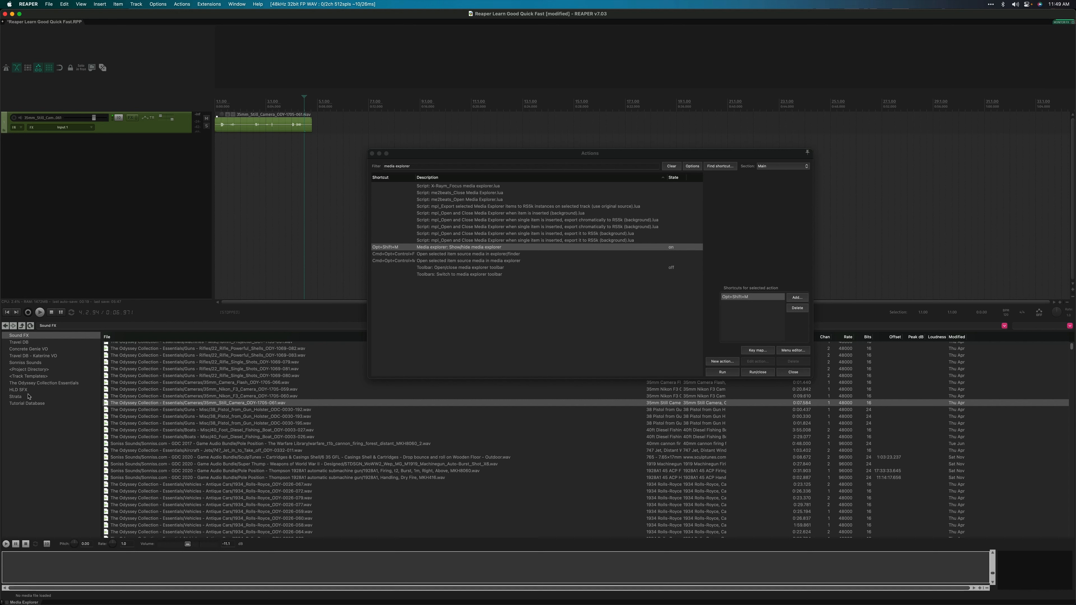
# Create a new Media Explorer database named "Tutorial".
pyautogui.rightClick(23, 427)
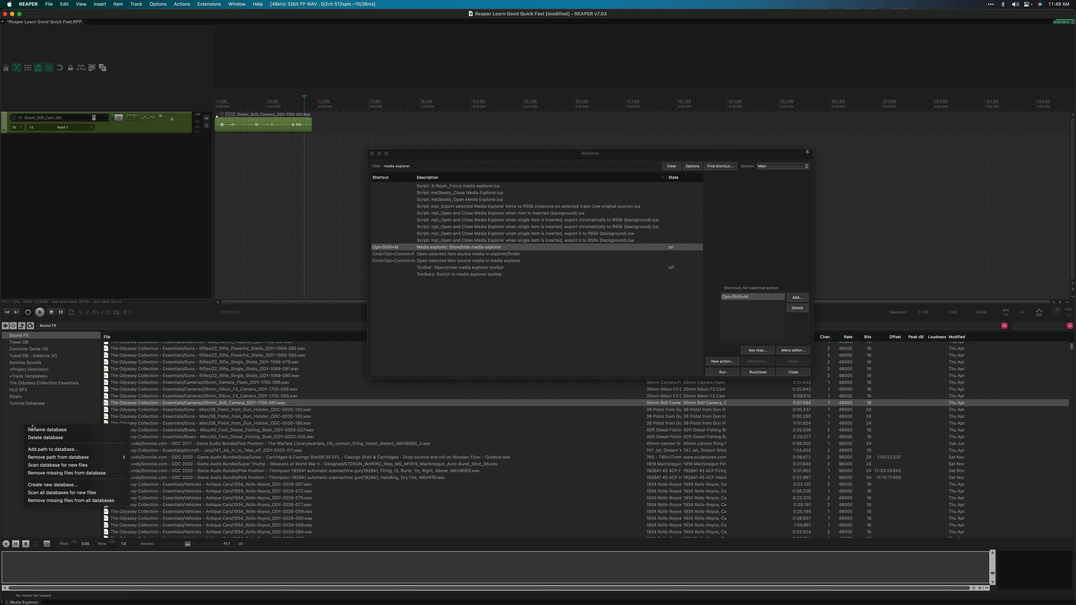
pyautogui.click(76, 486)
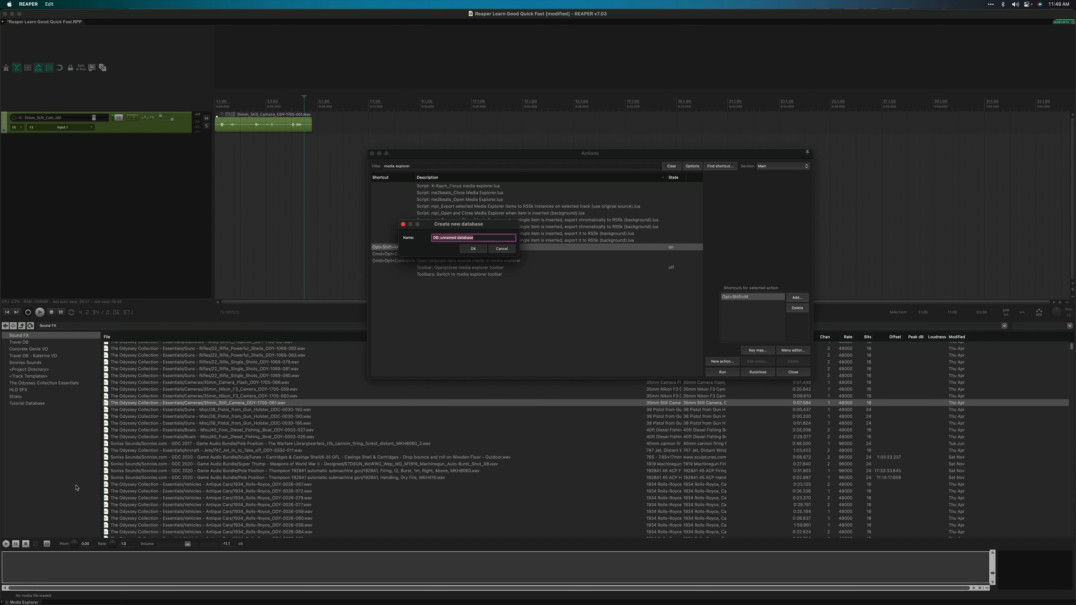
pyautogui.write('Tutorial')
pyautogui.press('Return')
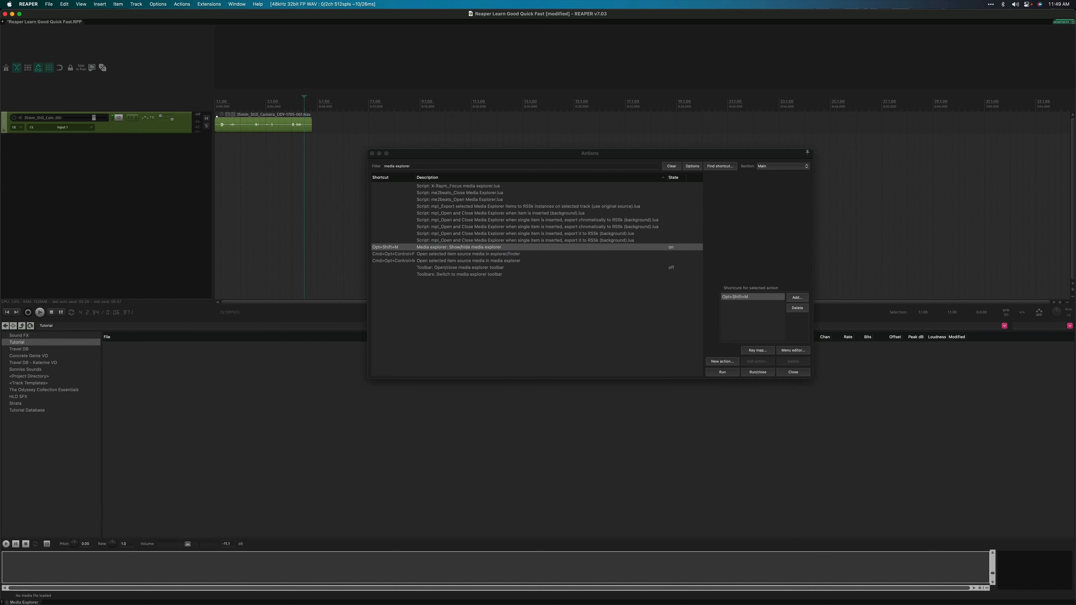
pyautogui.rightClick(15, 345)
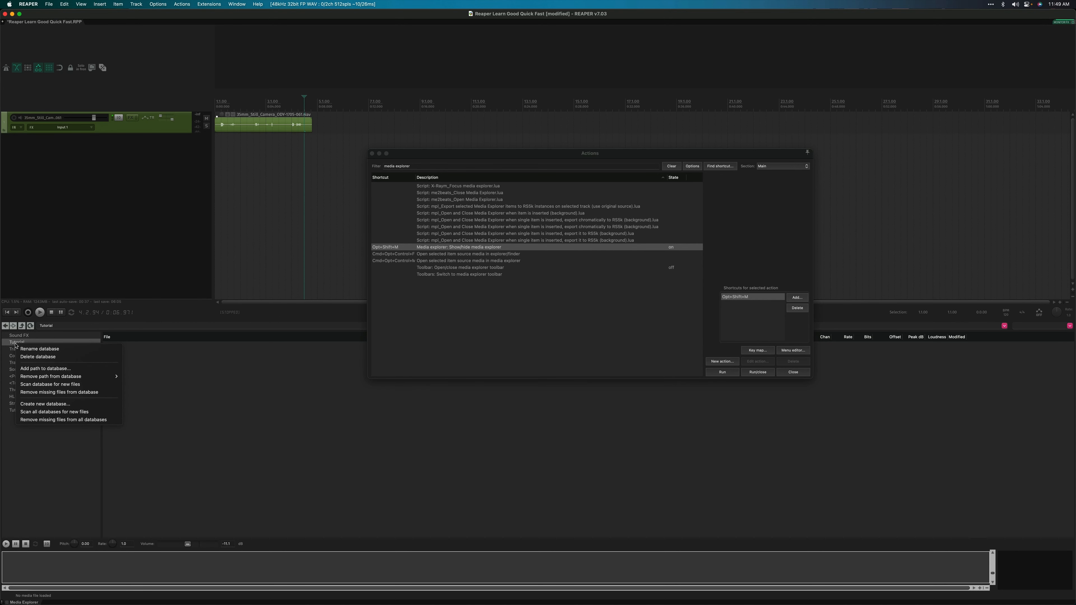
pyautogui.click(46, 369)
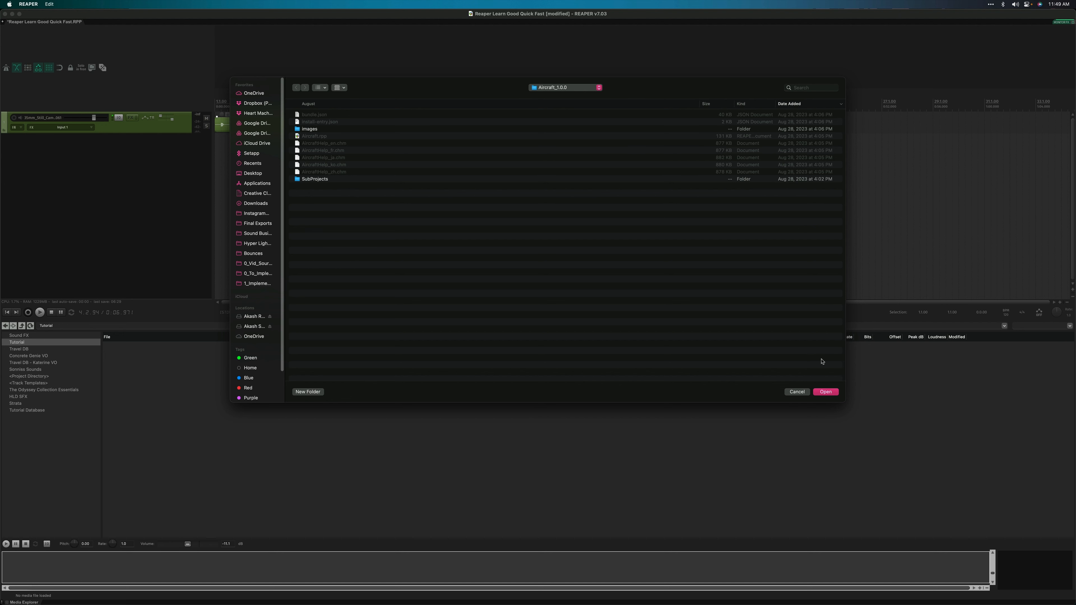
pyautogui.click(796, 392)
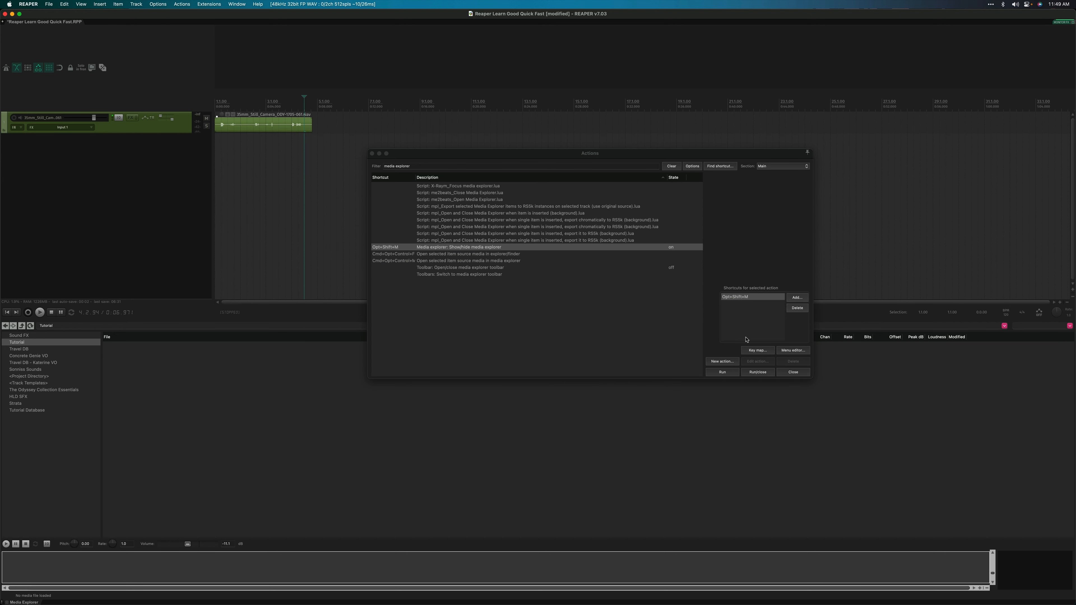
# Close the action list and search the Sound FX database for "fire".
pyautogui.click(373, 153)
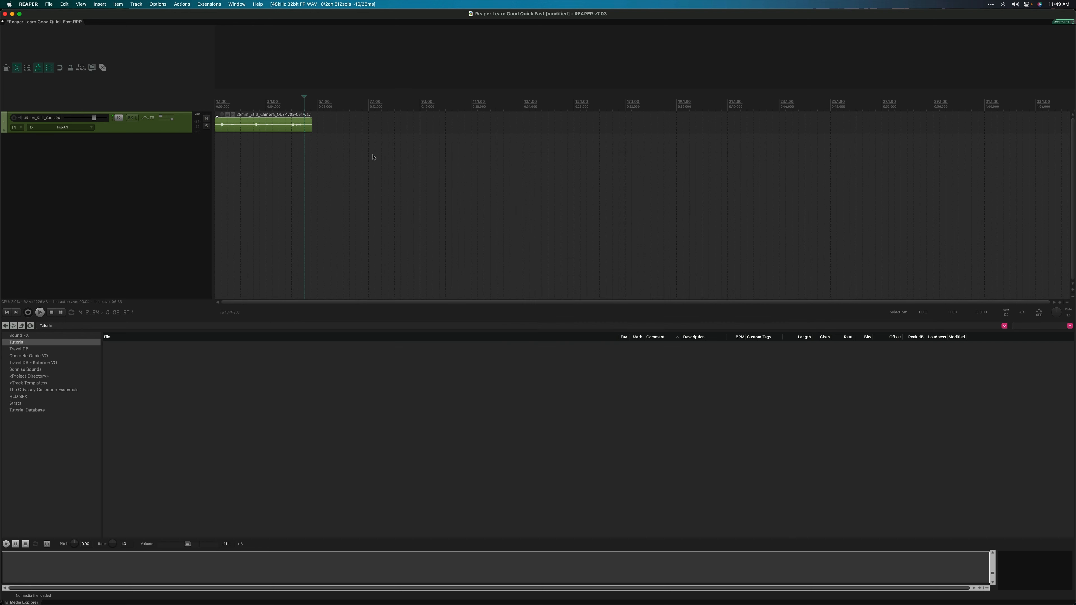
pyautogui.click(32, 336)
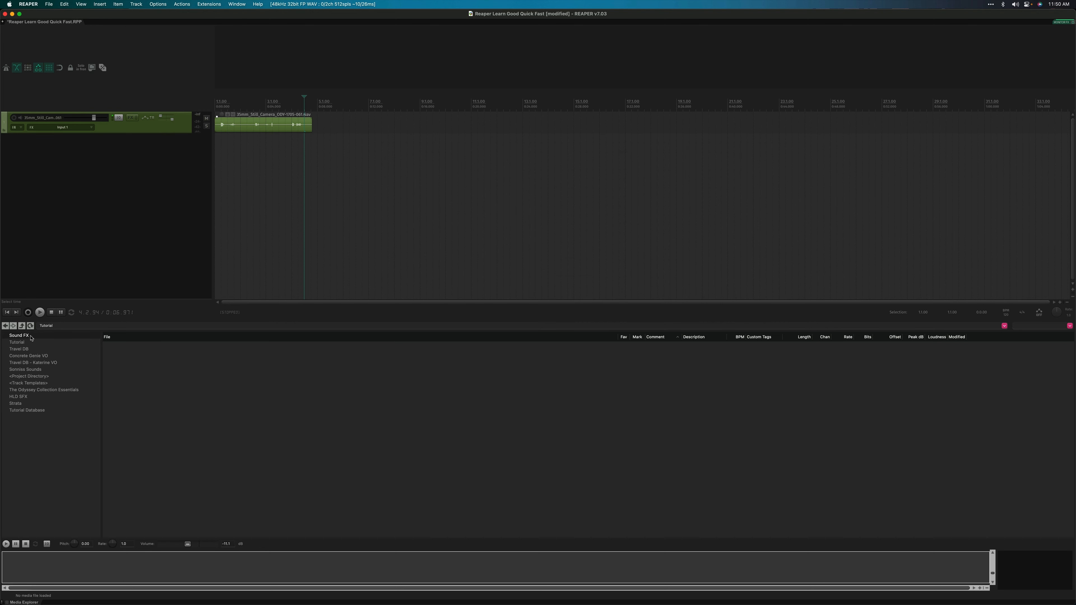
pyautogui.click(1038, 328)
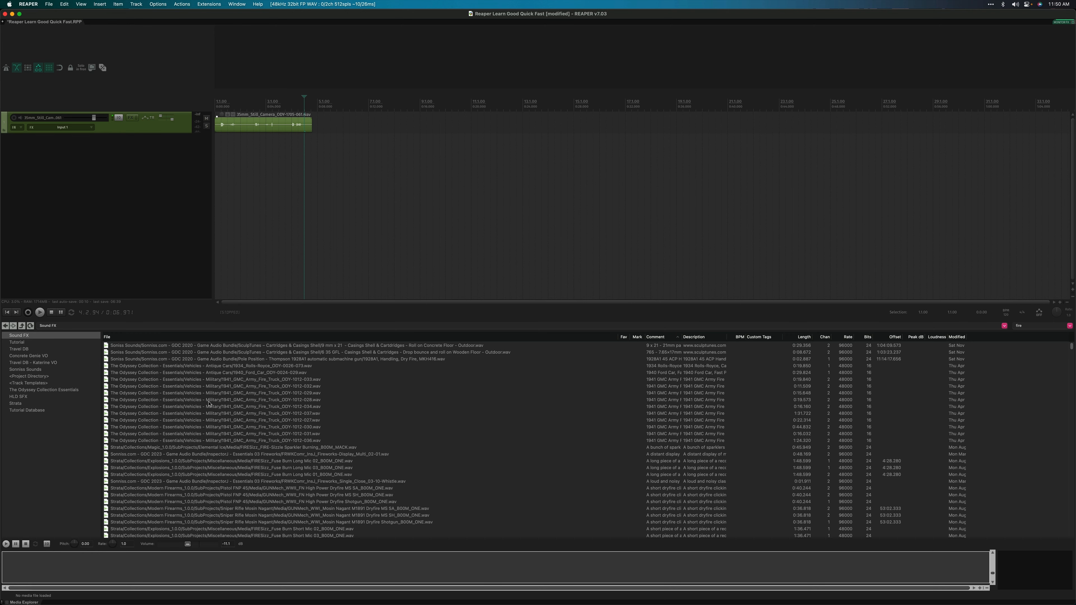
# Extend the Media Explorer search to "fire AND ball" and browse the matching files.
pyautogui.doubleClick(1021, 327)
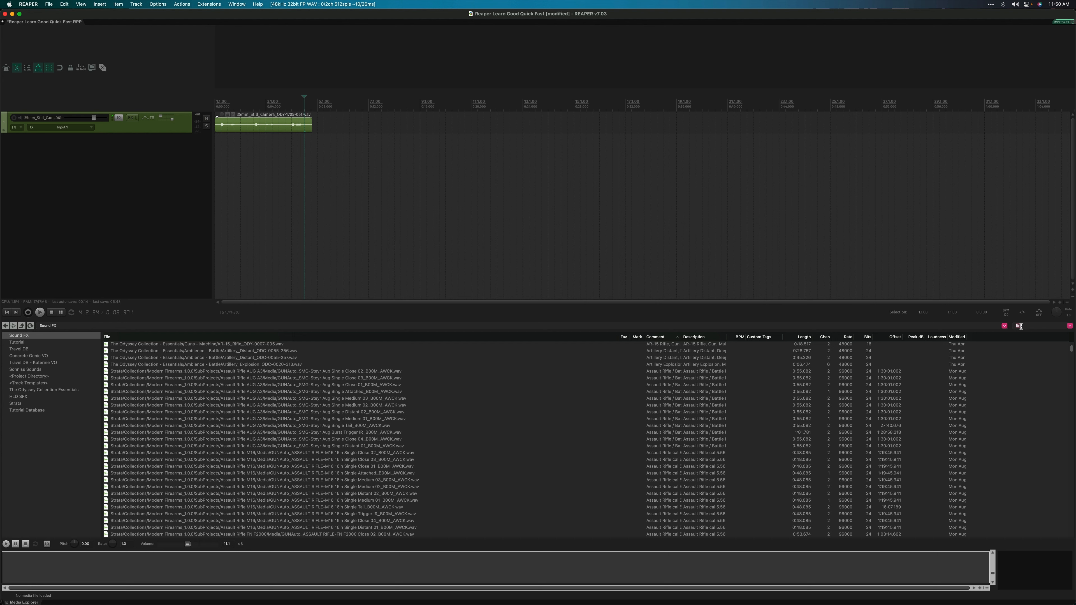
pyautogui.press('Right')
pyautogui.write('AND ball')
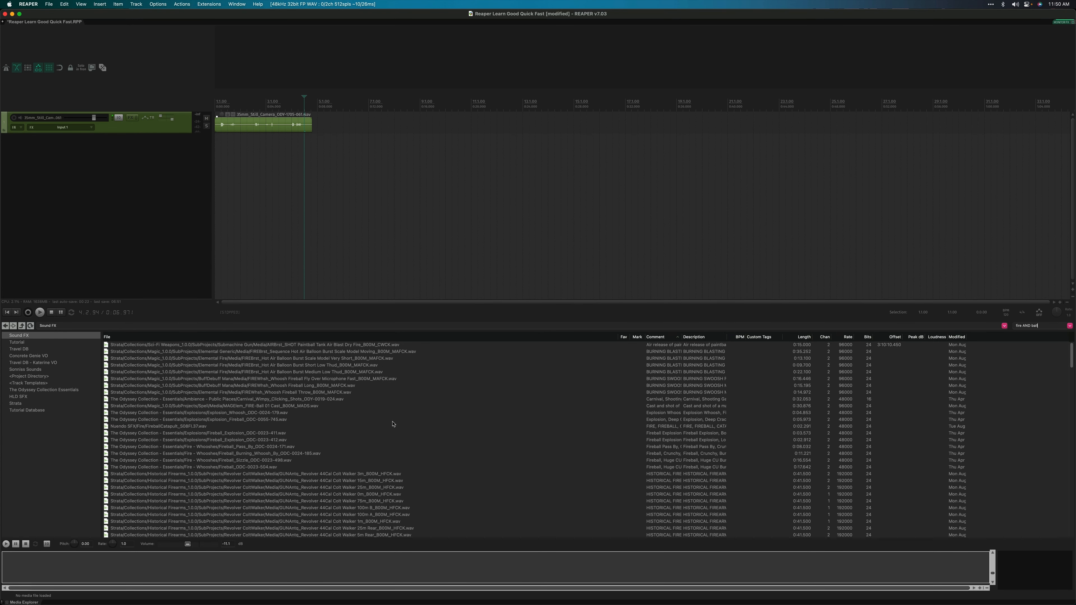
pyautogui.scroll(-20, 393, 424)
pyautogui.scroll(10, 392, 424)
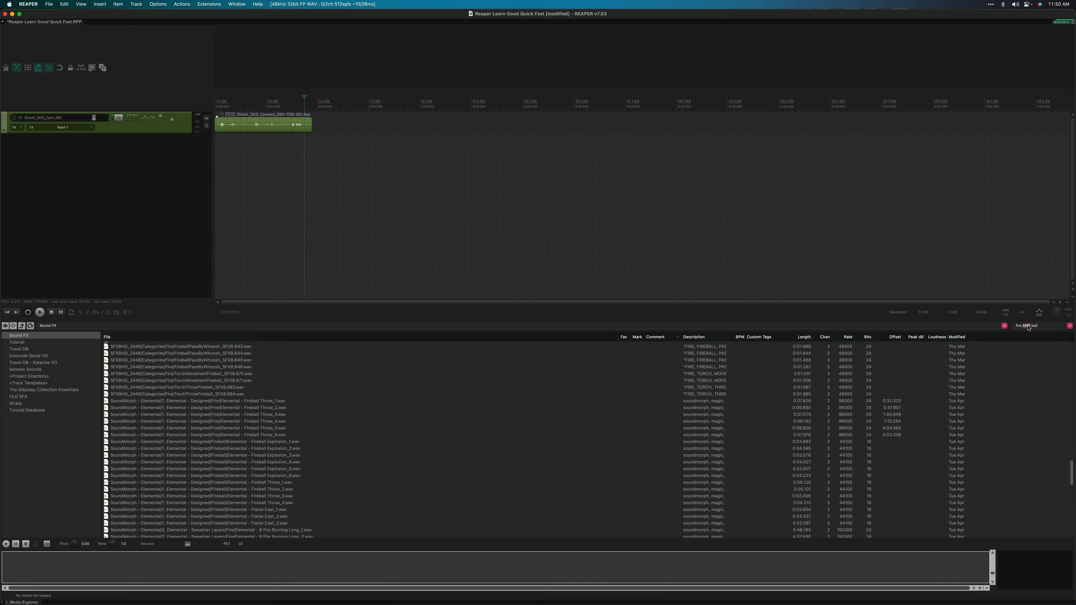
# Change the search operator to OR, look through the matches, and replace it with NOT so the search reads "fire NOT ball".
pyautogui.write('OR')
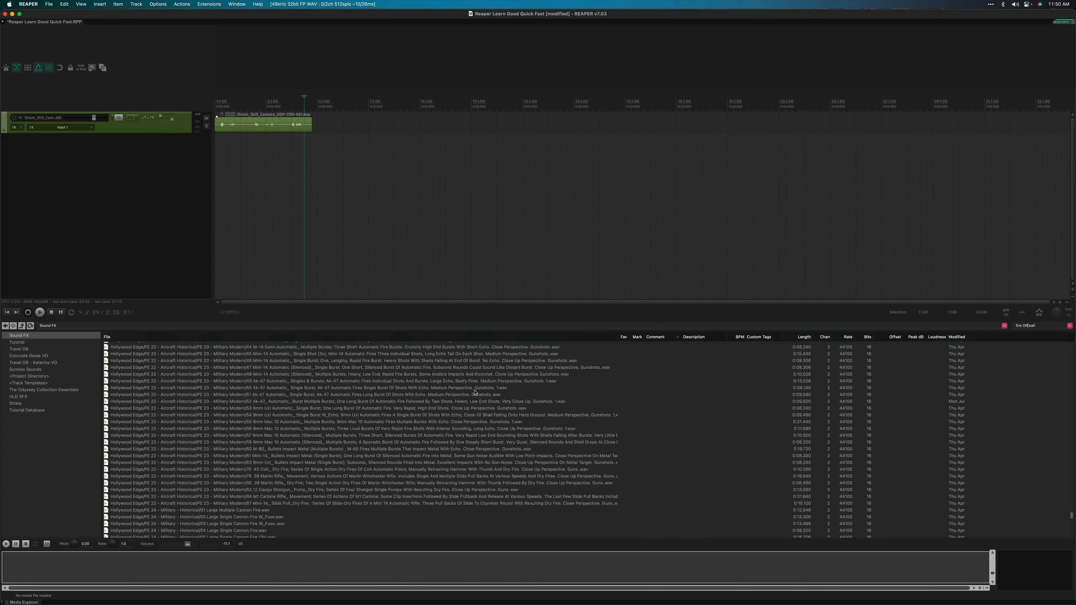
pyautogui.click(1028, 325)
pyautogui.press('BackSpace')
pyautogui.press('BackSpace')
pyautogui.write('NOT')
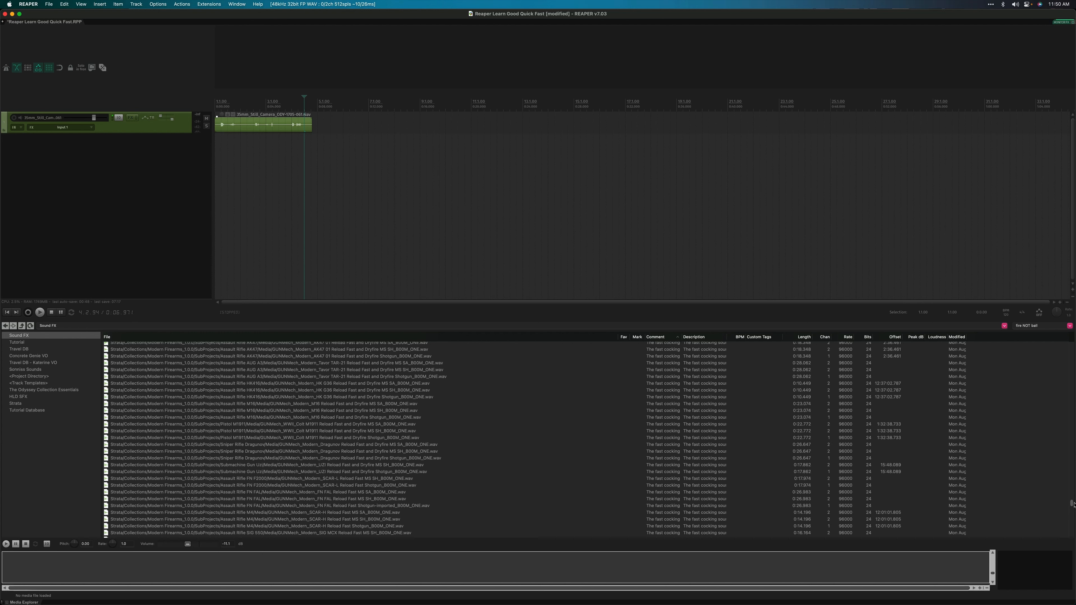
pyautogui.doubleClick(1025, 327)
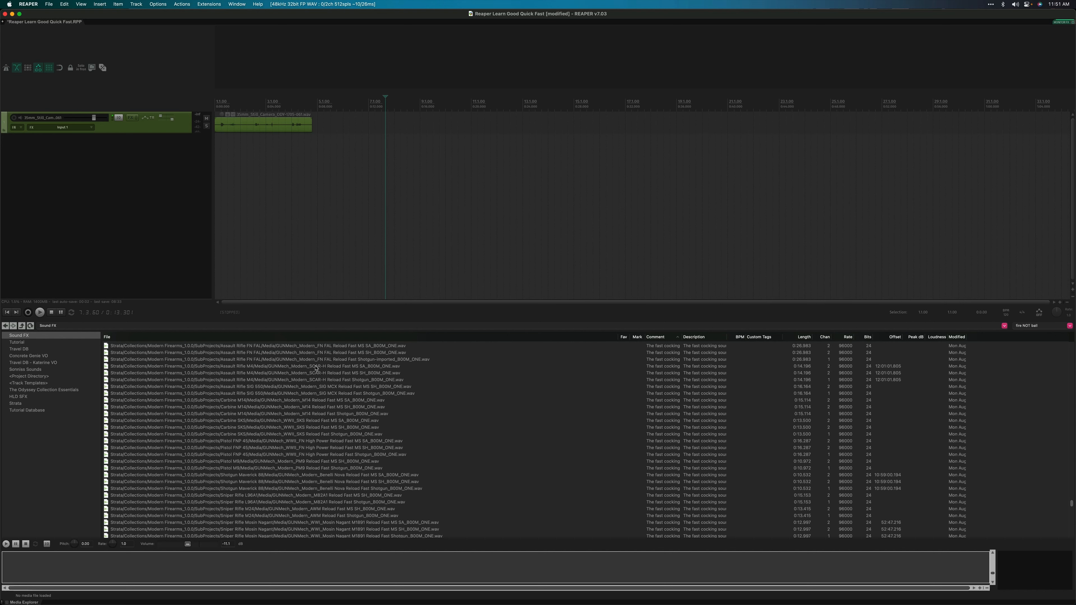
# Place the WWII SKS Reload Fast Shotgun file on a second track and the Modern SCAR-H Reload Fast Shotgun file on a third, starting near bar 11.
pyautogui.moveTo(325, 228); pyautogui.dragTo(319, 146)
pyautogui.moveTo(383, 152); pyautogui.dragTo(348, 155)
pyautogui.moveTo(379, 380); pyautogui.dragTo(480, 170)
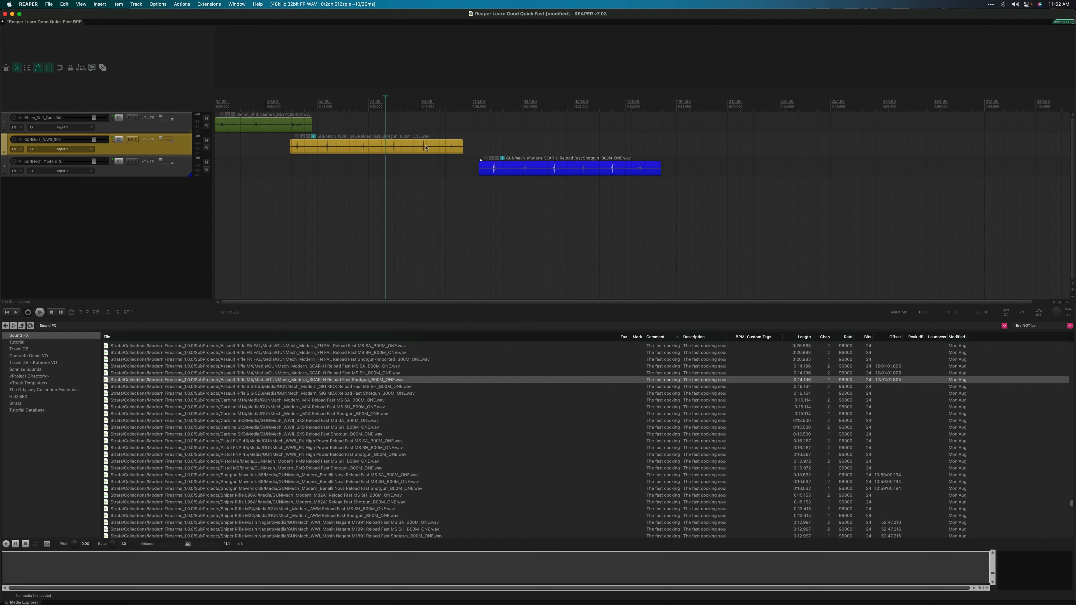
# Marquee-select the media items, make a time selection from about bar 6 to bar 11, and place the edit cursor inside it.
pyautogui.moveTo(518, 128); pyautogui.dragTo(282, 231)
pyautogui.moveTo(376, 191); pyautogui.dragTo(468, 196)
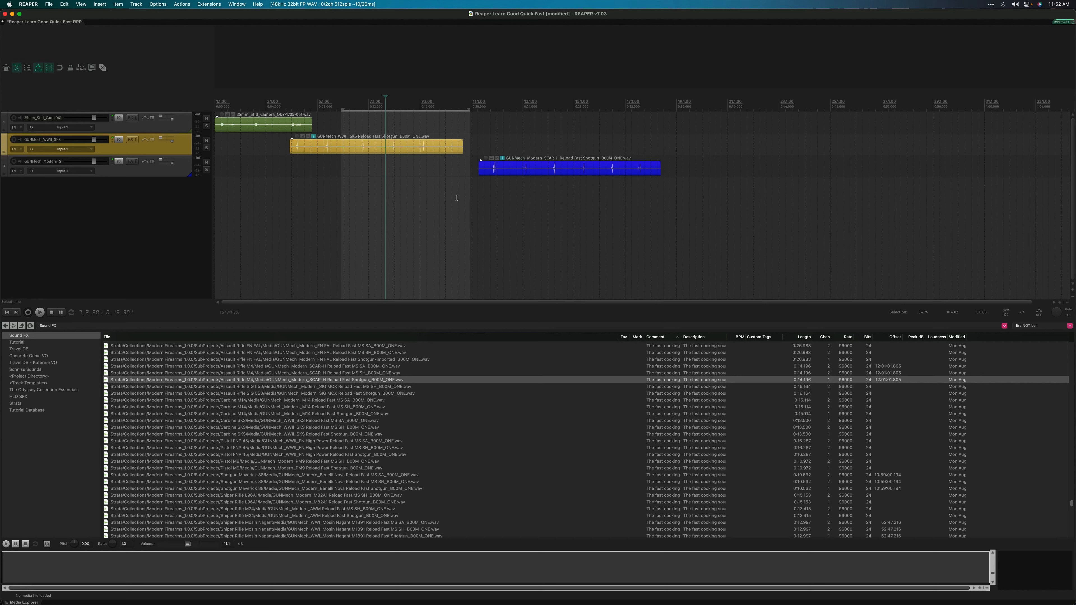
pyautogui.click(399, 207)
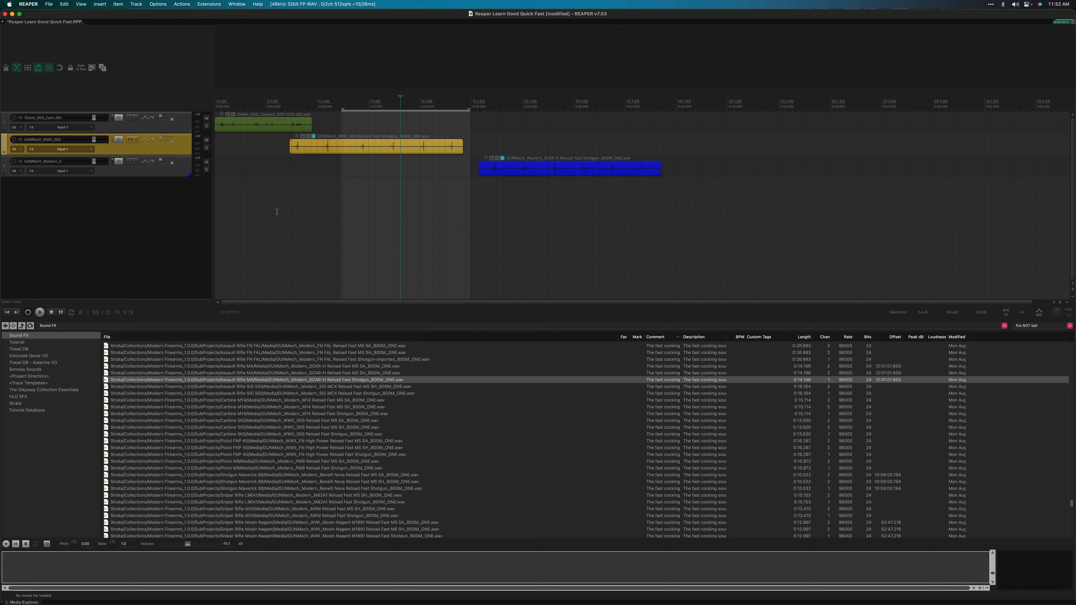
# Move the yellow SKS item to the project start and the blue SCAR-H item back to between bars 2 and 3.
pyautogui.moveTo(345, 152)
pyautogui.mouseDown()
pyautogui.moveTo(307, 153)
pyautogui.moveTo(350, 155)
pyautogui.mouseUp()
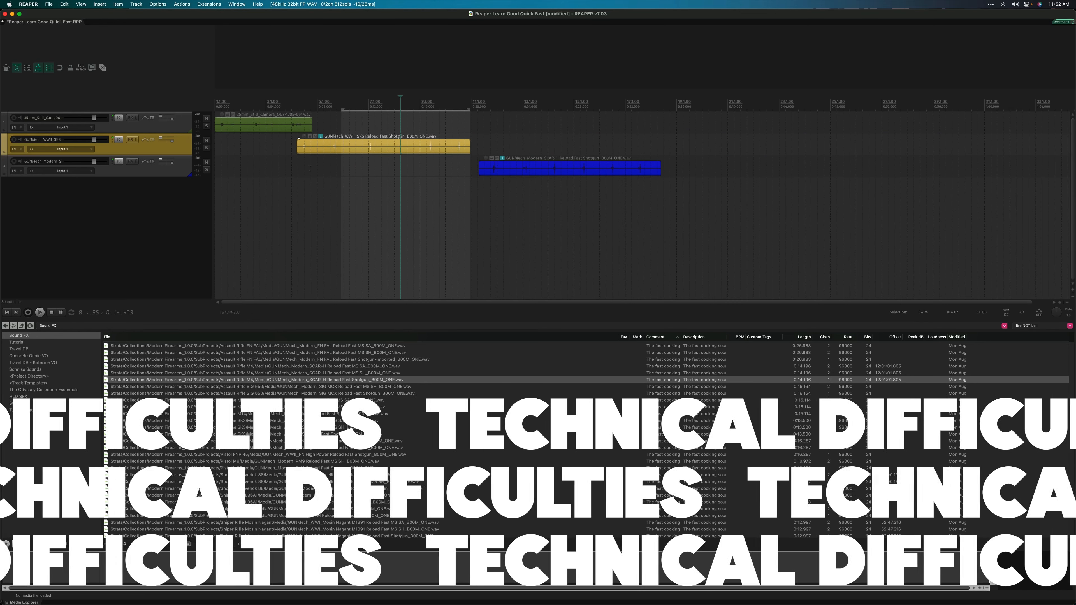
pyautogui.moveTo(328, 143); pyautogui.dragTo(277, 148)
pyautogui.moveTo(573, 146); pyautogui.dragTo(194, 231)
pyautogui.moveTo(560, 169); pyautogui.dragTo(298, 167)
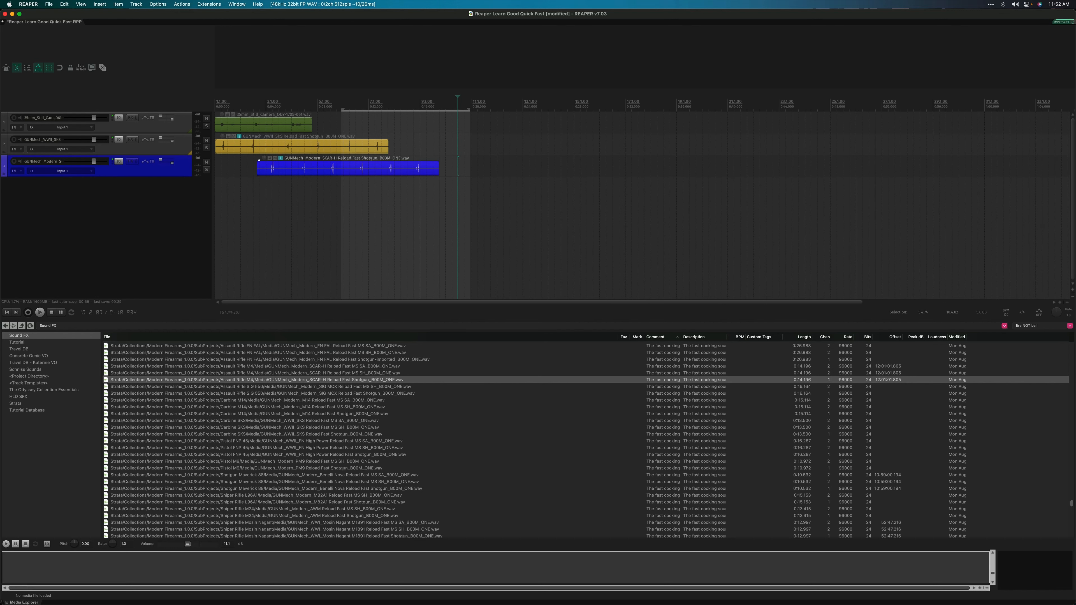
# Search the plug-ins for "compressor", add VST: RCompressor Stereo (Waves) to the 35mm Still Camera track, and close its FX window.
pyautogui.click(172, 126)
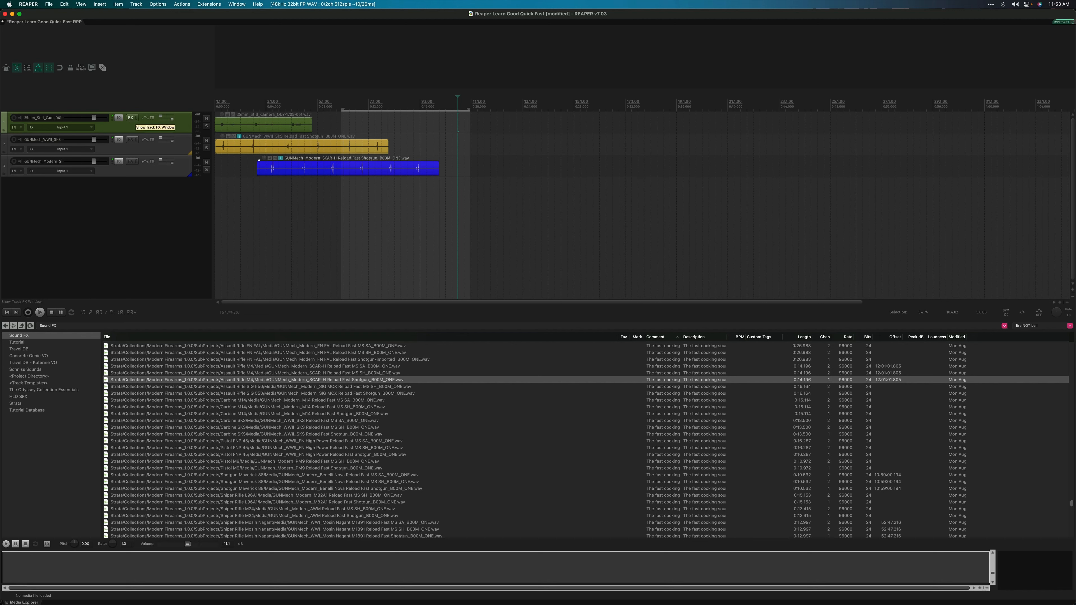
pyautogui.click(131, 118)
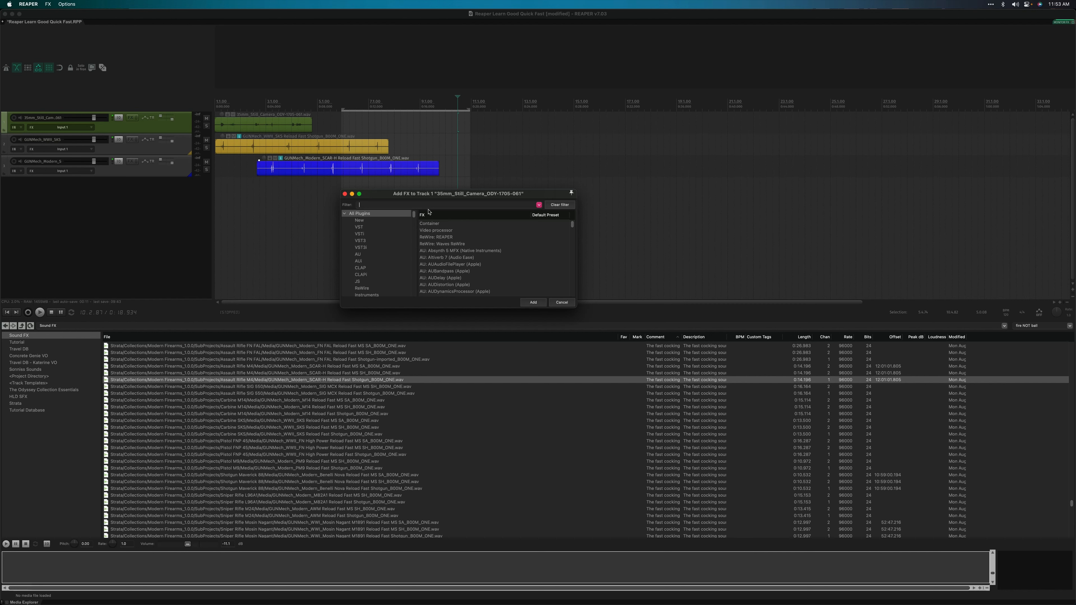
pyautogui.write('compressor')
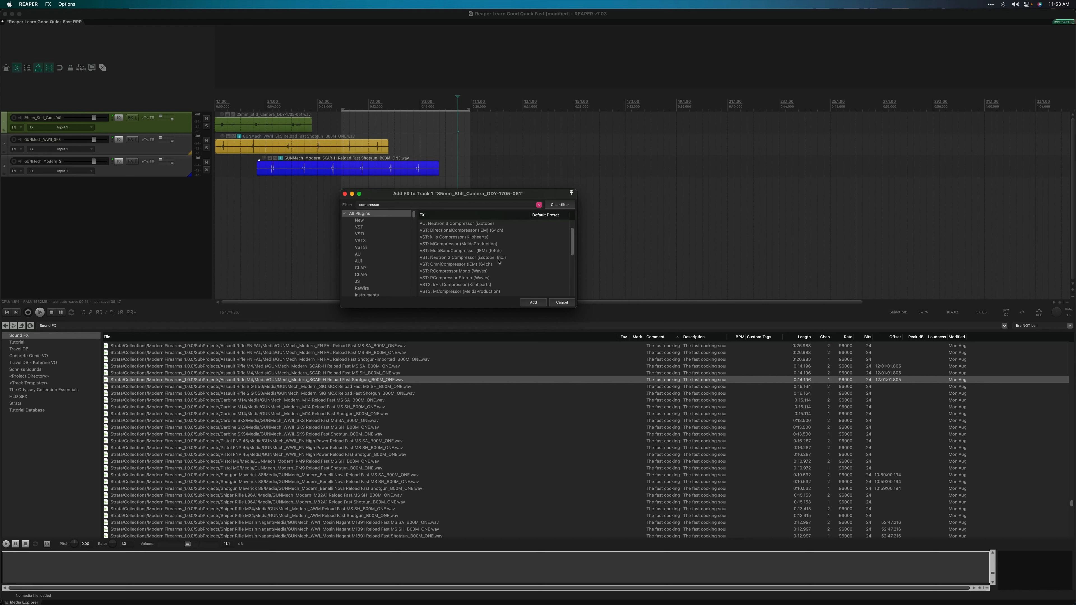
pyautogui.scroll(-5, 499, 263)
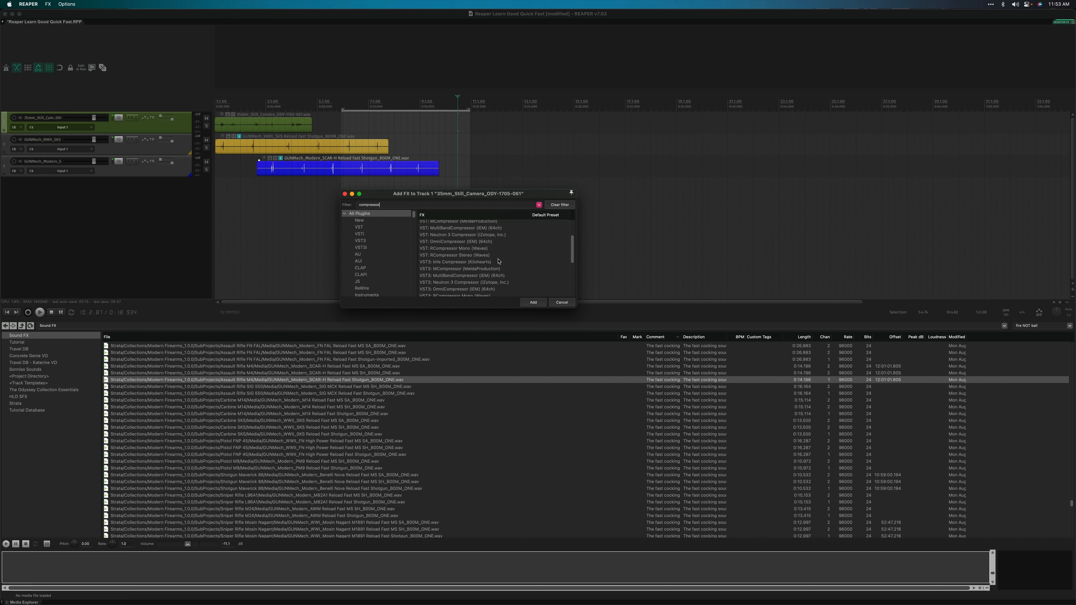
pyautogui.click(483, 254)
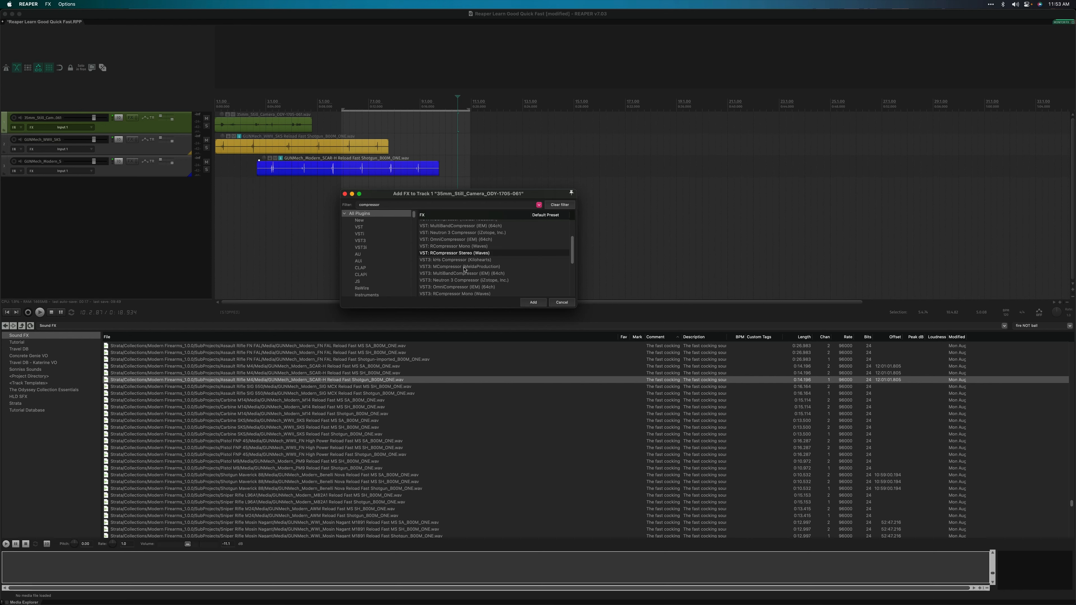
pyautogui.doubleClick(465, 254)
pyautogui.moveTo(172, 28); pyautogui.dragTo(529, 110)
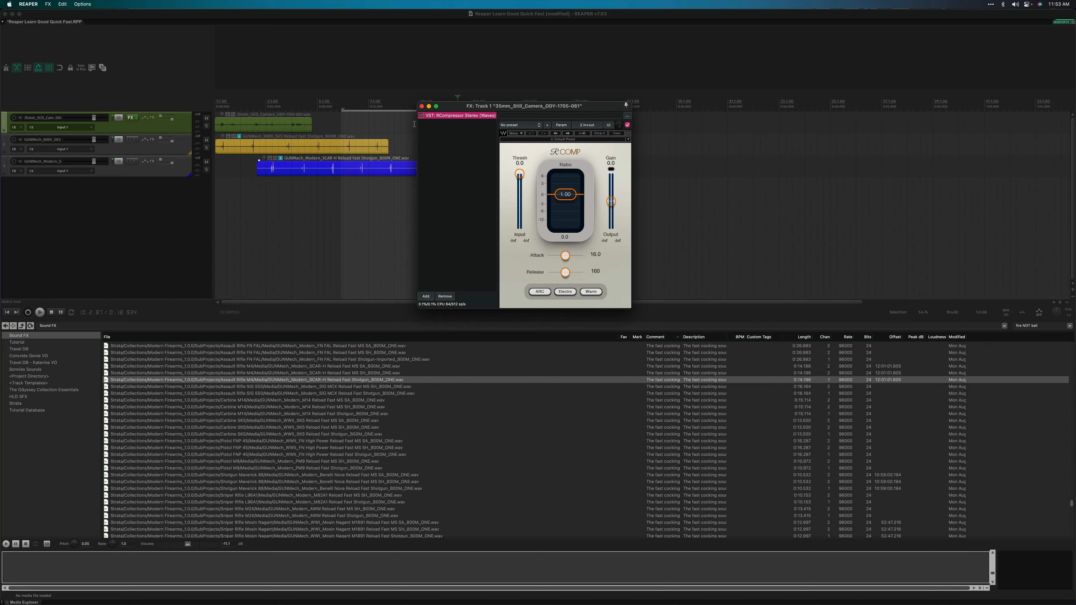
pyautogui.click(422, 107)
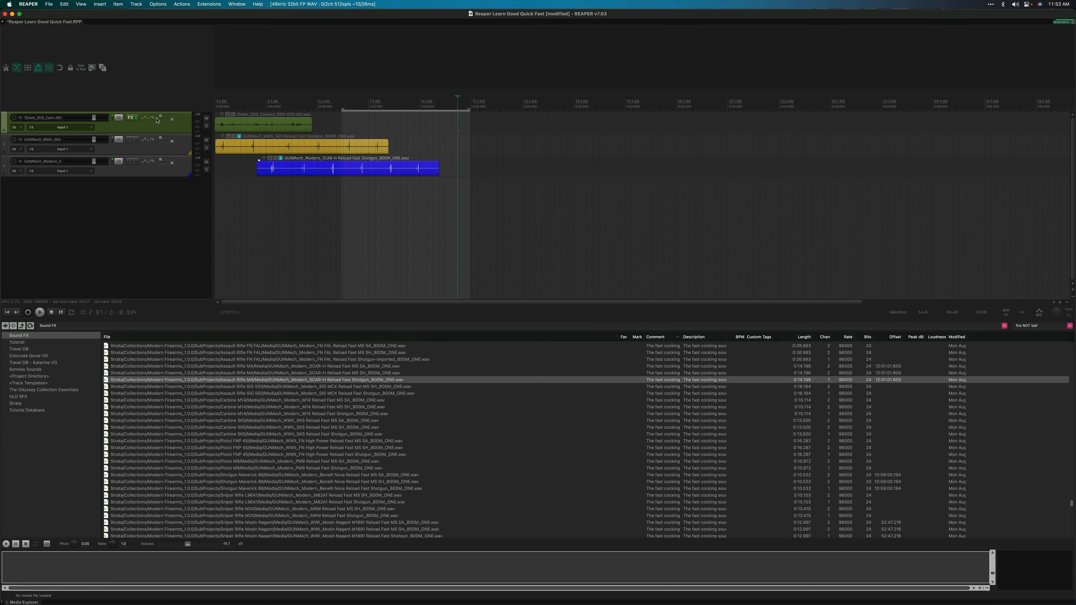
# Reopen the camera track's FX chain, search the plug-ins for "reverb", and add AU: kHs Reverb (Kilohearts) after the compressor.
pyautogui.click(131, 117)
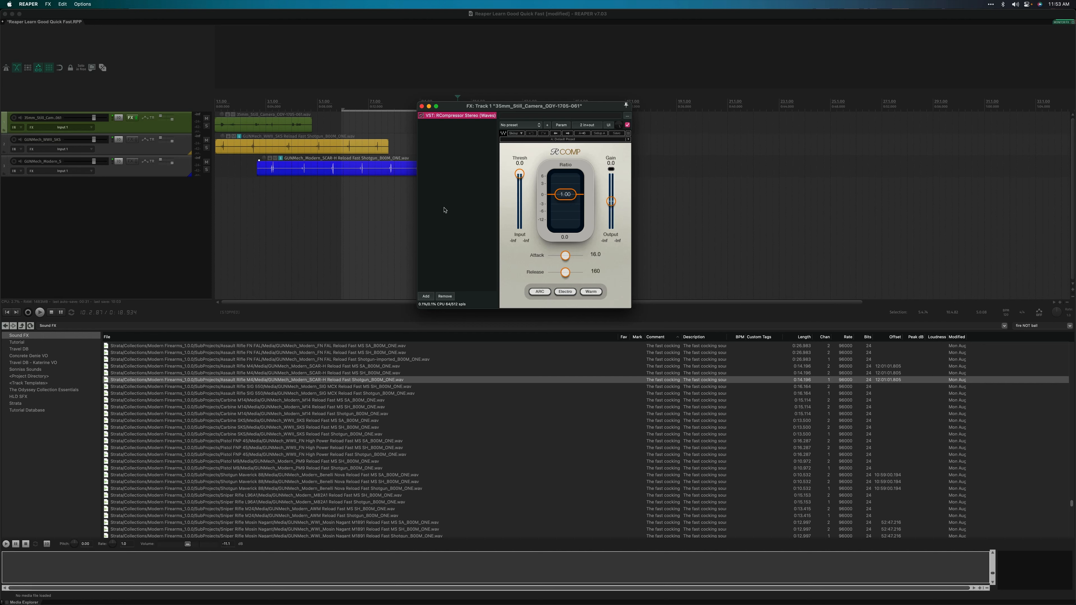
pyautogui.rightClick(432, 127)
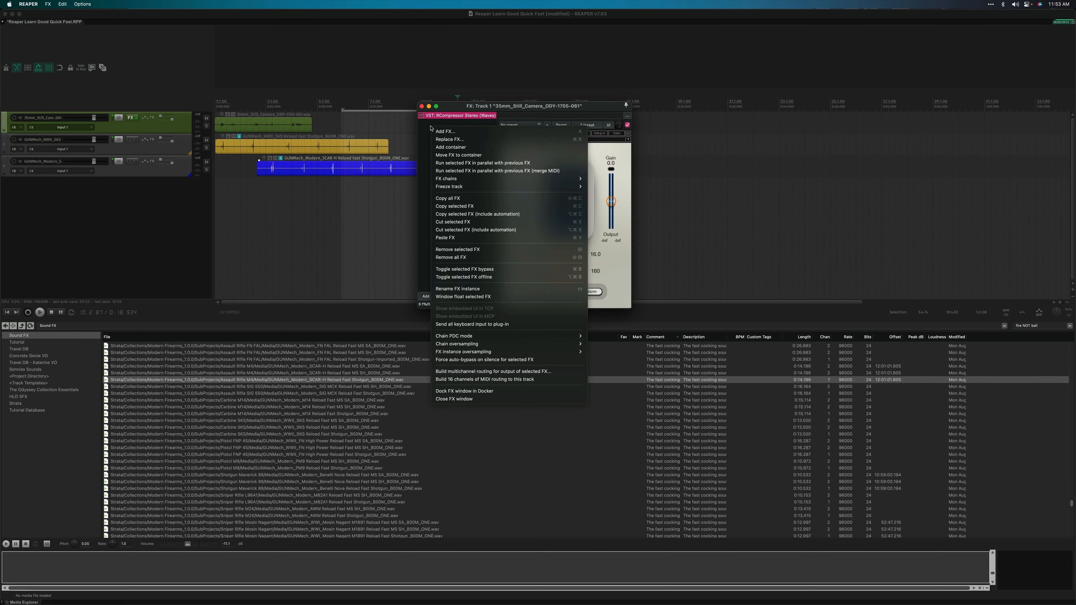
pyautogui.click(459, 135)
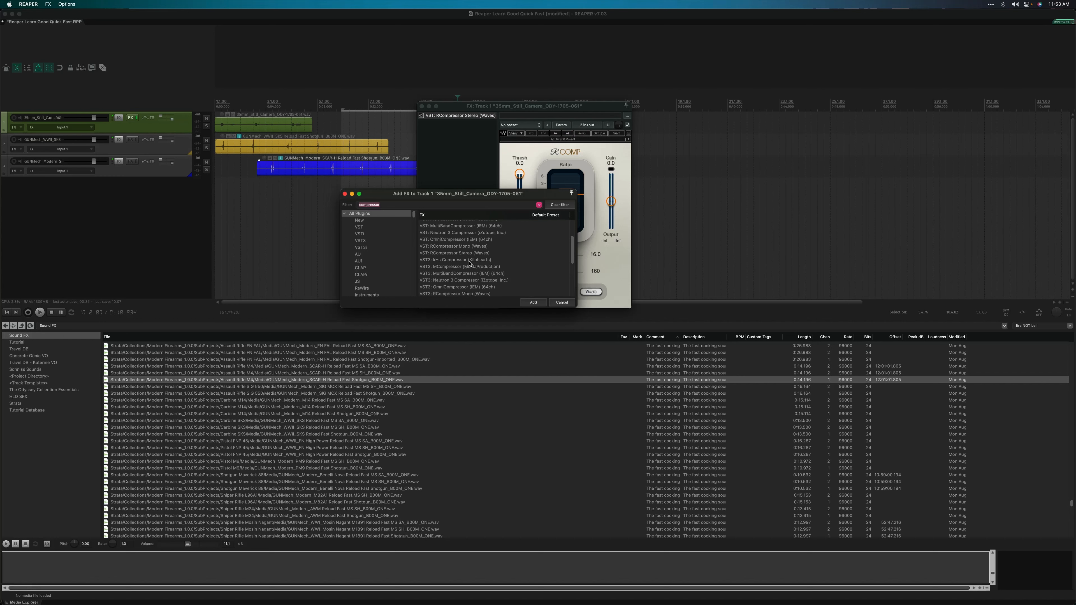
pyautogui.write('reverb')
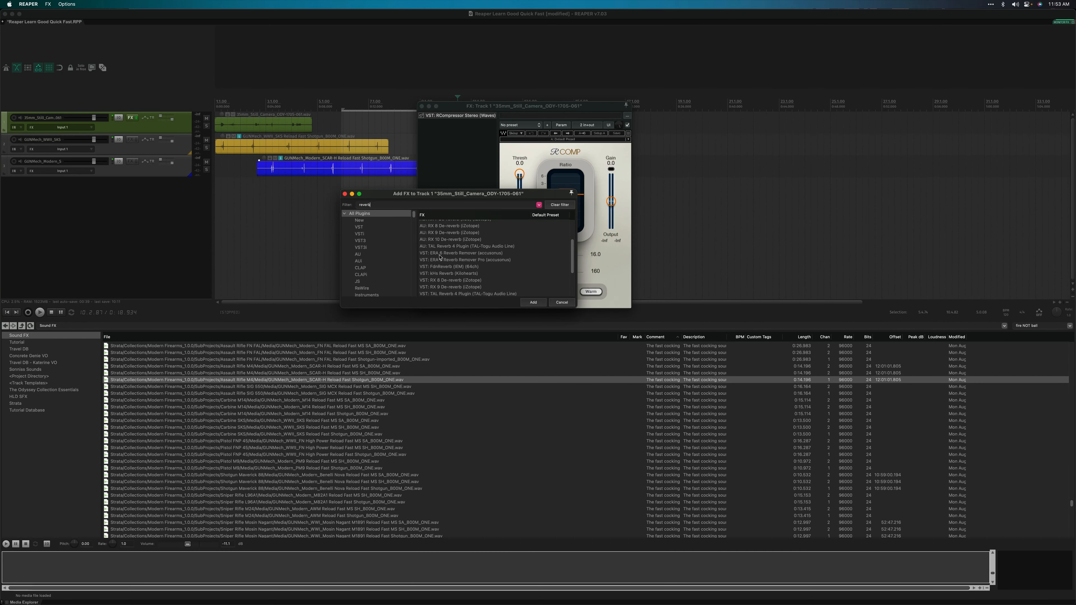
pyautogui.scroll(3, 440, 257)
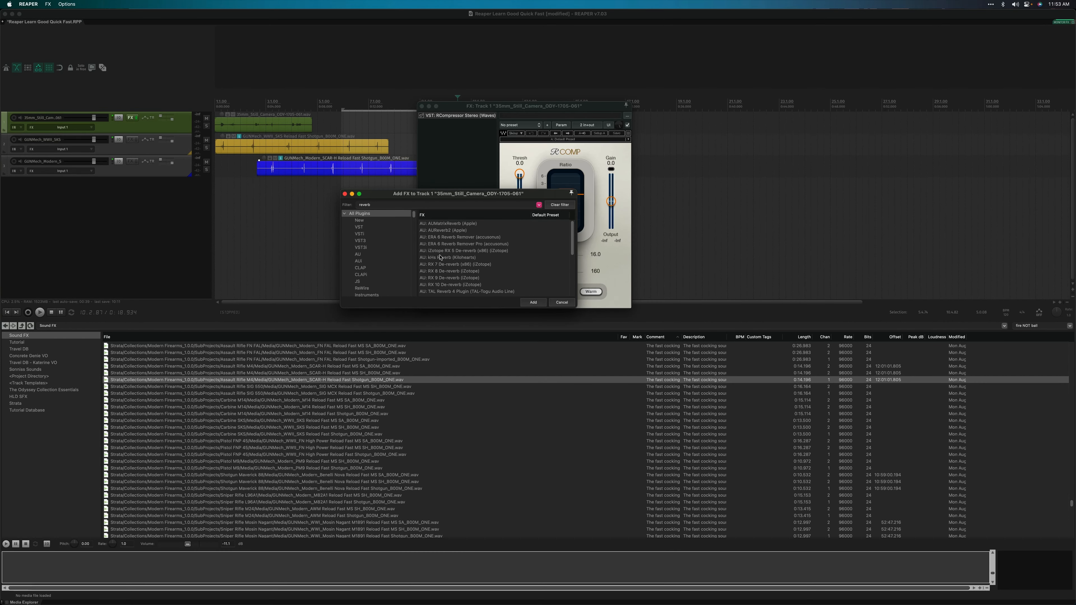
pyautogui.click(474, 257)
pyautogui.doubleClick(474, 257)
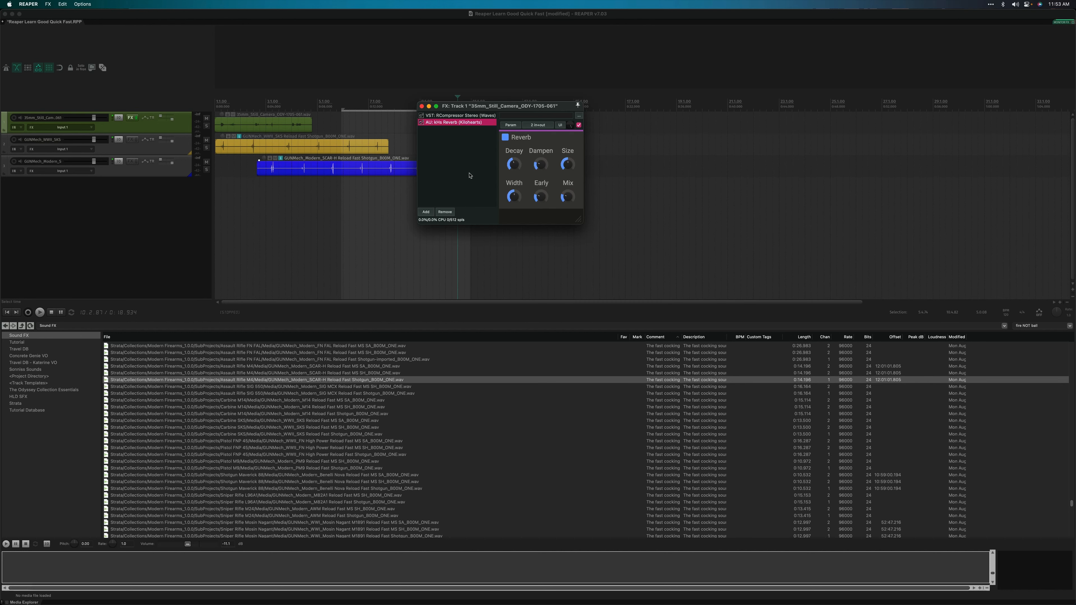
# View the compressor and reverb in the camera track's FX chain, leave no plug-in selected, and close the FX window.
pyautogui.click(467, 118)
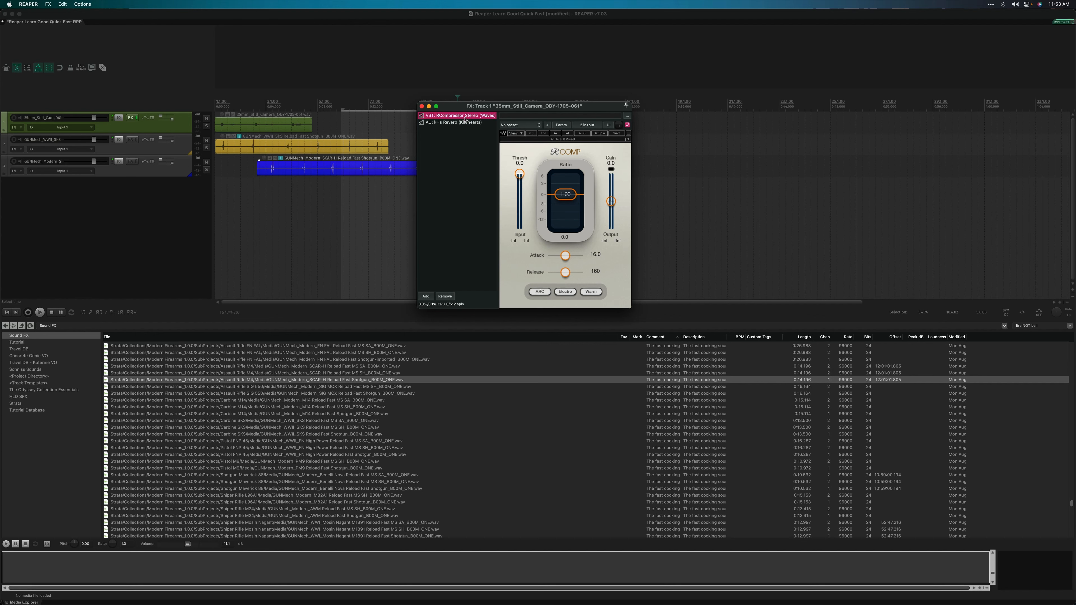
pyautogui.click(465, 123)
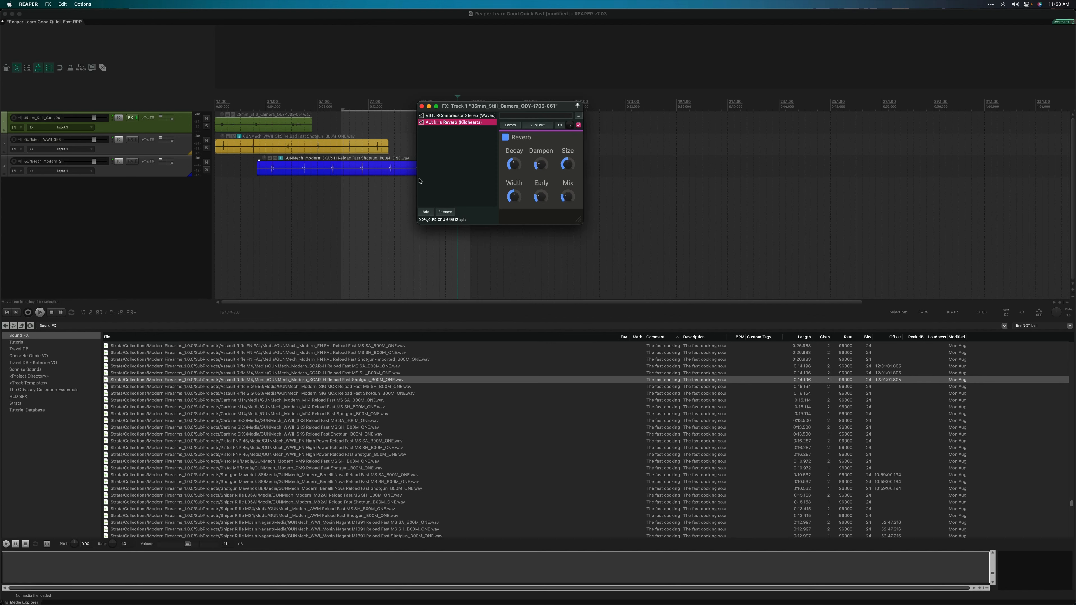
pyautogui.rightClick(437, 159)
pyautogui.click(439, 147)
pyautogui.click(454, 157)
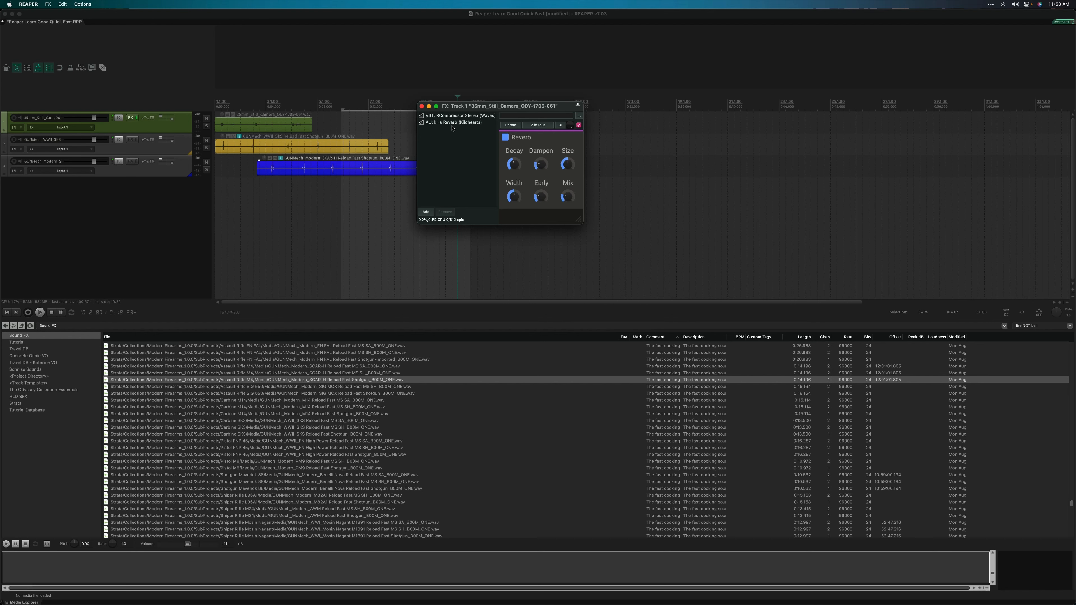
pyautogui.click(422, 106)
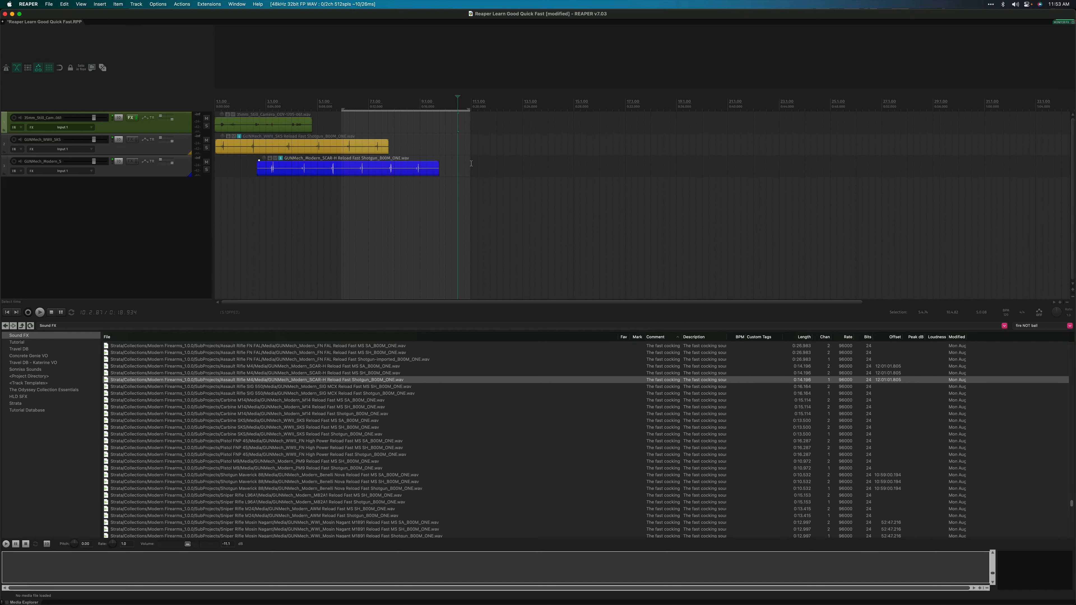
# Filter the action list for "mixer", locate View: Toggle mixer visible, close the list, and show the mixer.
pyautogui.hotkey('shift', '/')
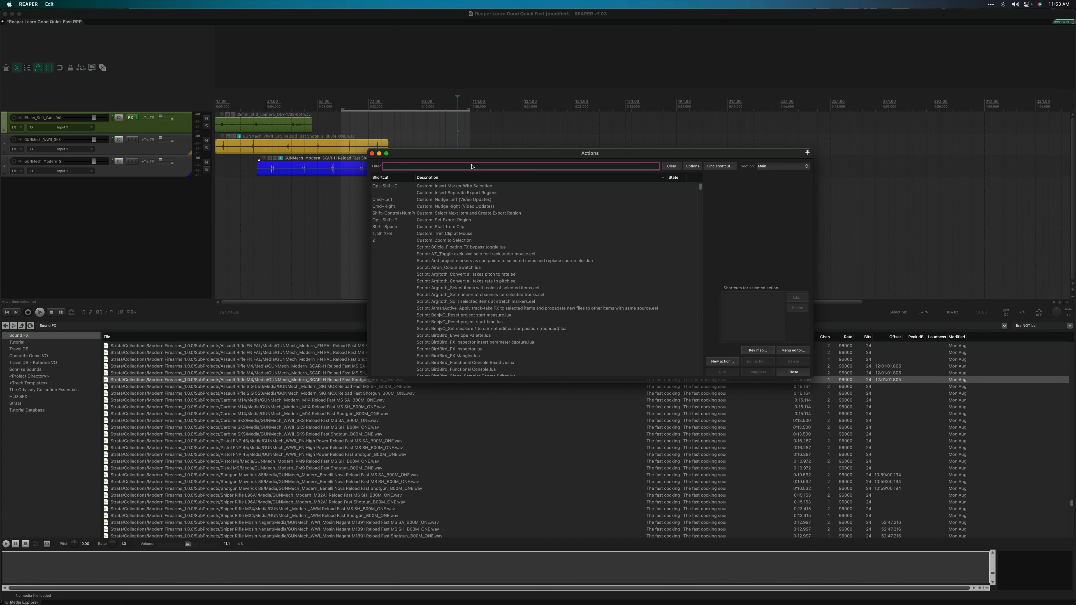
pyautogui.write('mix')
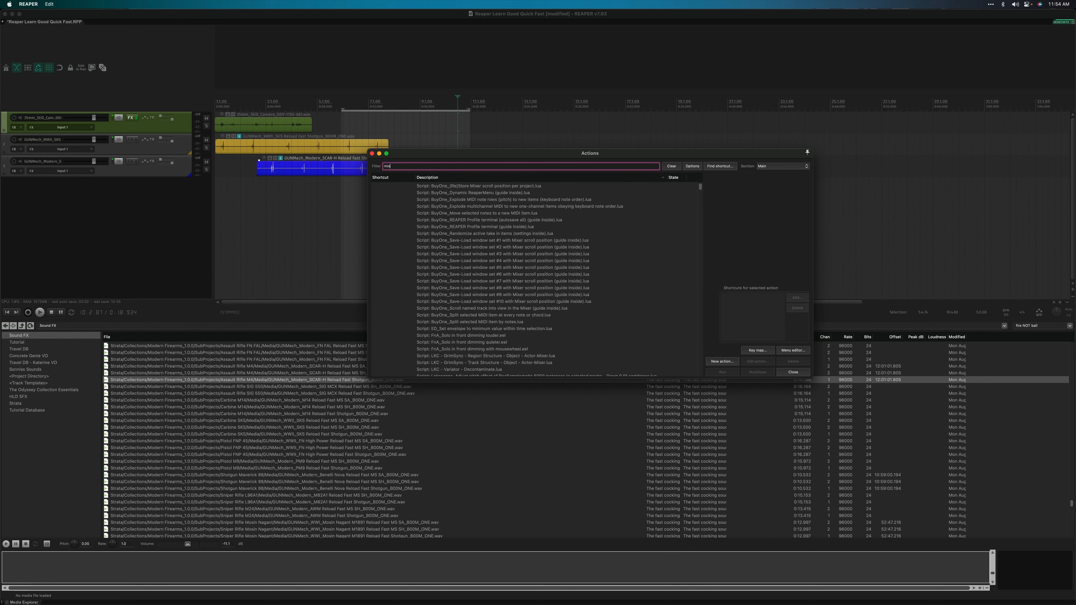
pyautogui.write('er')
pyautogui.scroll(-10, 424, 346)
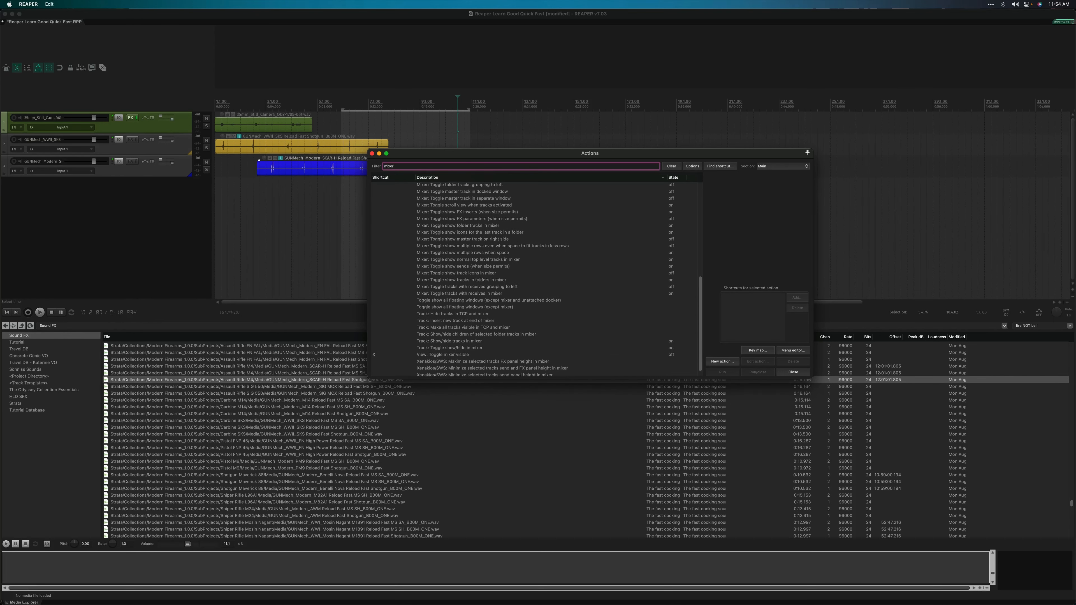
pyautogui.click(424, 346)
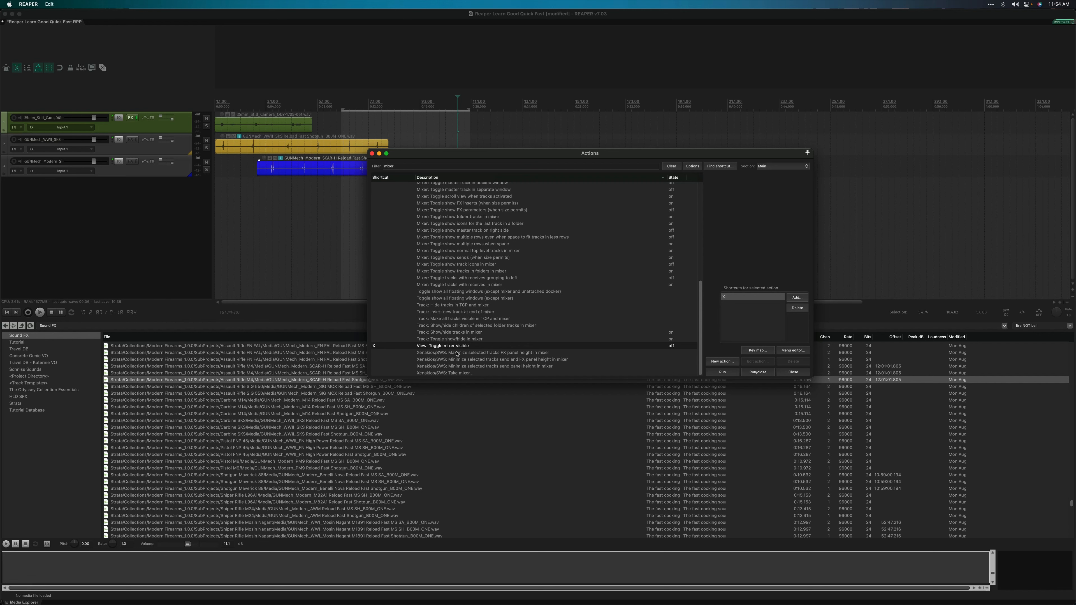
pyautogui.click(371, 154)
pyautogui.press('x')
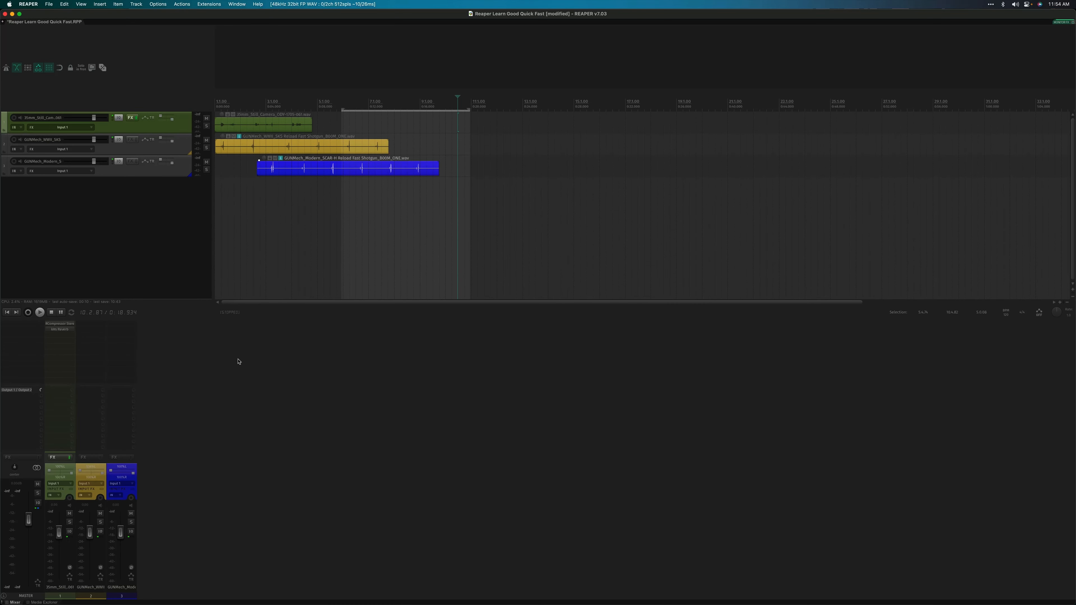
# In the mixer, copy the camera track's compressor and reverb to the SKS track, and its reverb to the SCAR-H track.
pyautogui.moveTo(58, 324); pyautogui.dragTo(125, 334)
pyautogui.moveTo(126, 331); pyautogui.dragTo(91, 330)
# Open the camera track's RCompressor and kHs Reverb in floating windows from the mixer, and close both.
pyautogui.click(60, 324)
pyautogui.click(63, 330)
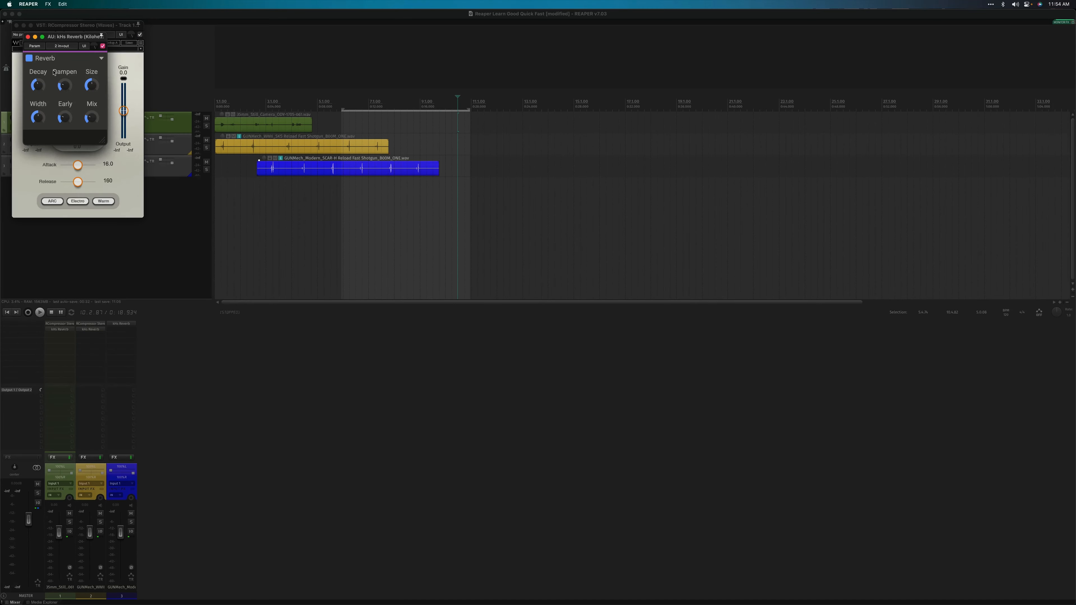
pyautogui.click(28, 37)
pyautogui.click(16, 26)
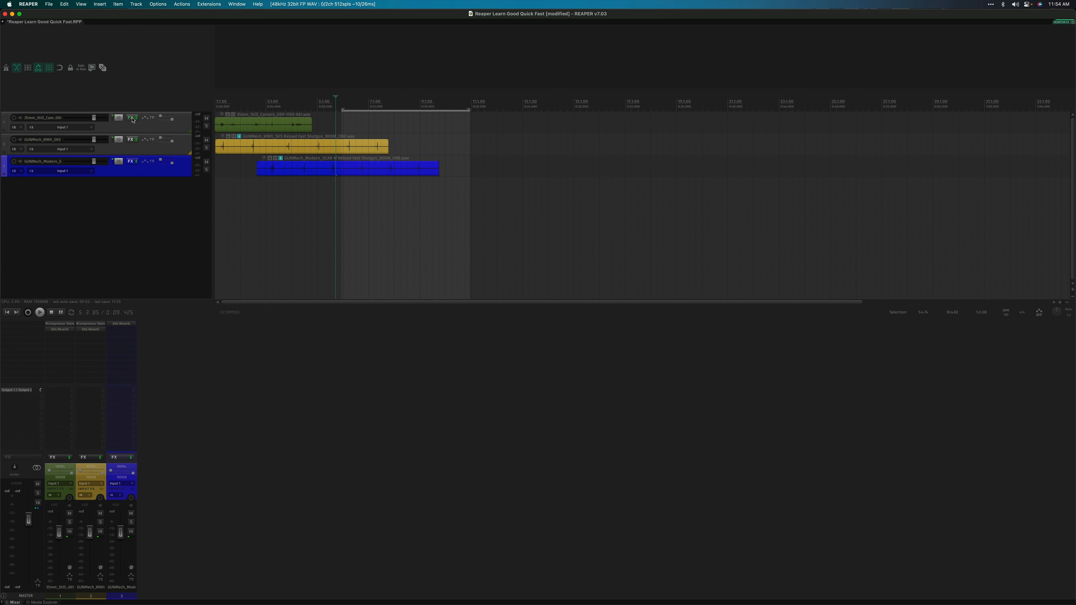
# Set the camera track's kHs Reverb to run in parallel with the previous FX, and view the compressor and reverb in the chain.
pyautogui.click(131, 119)
pyautogui.click(465, 128)
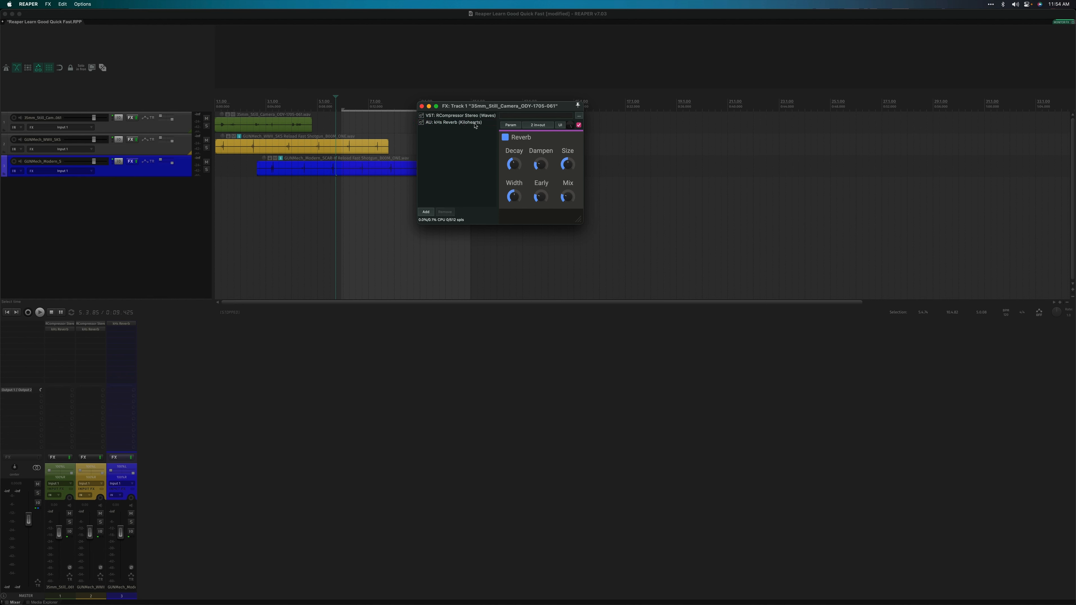
pyautogui.click(468, 122)
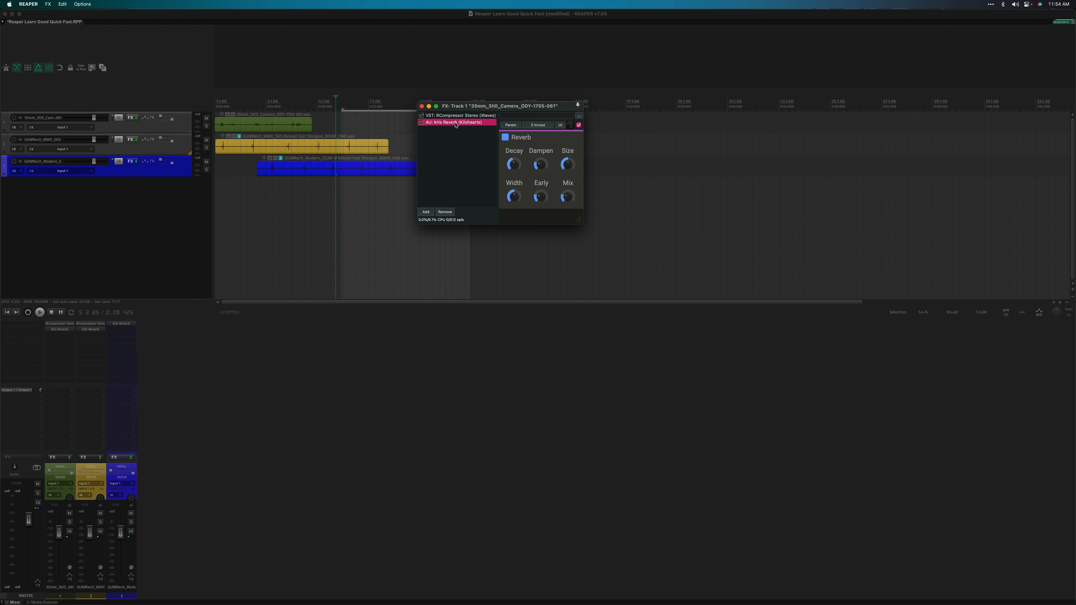
pyautogui.rightClick(461, 126)
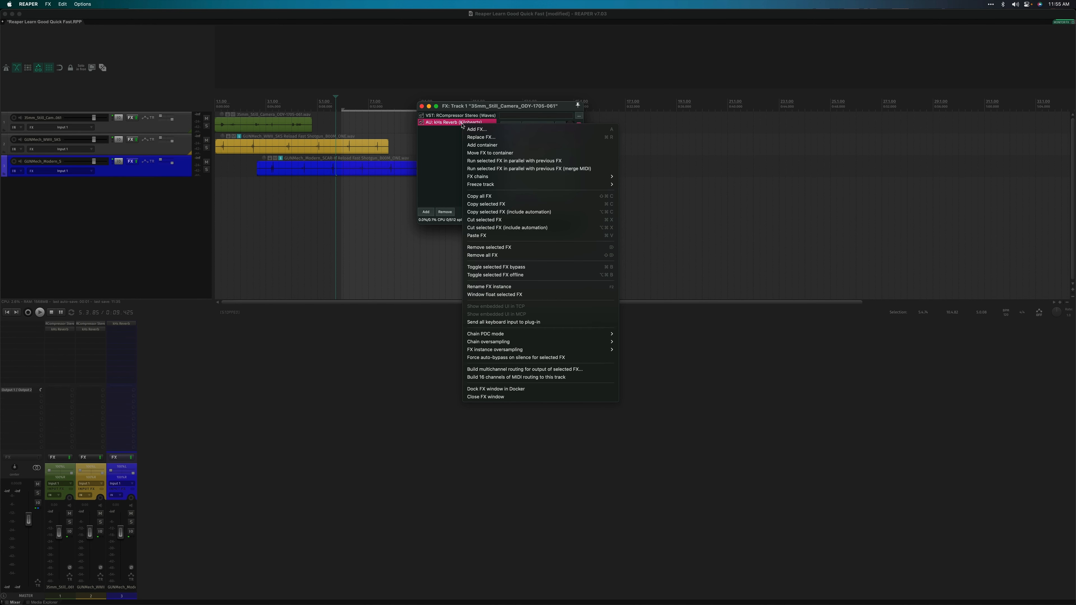
pyautogui.click(528, 162)
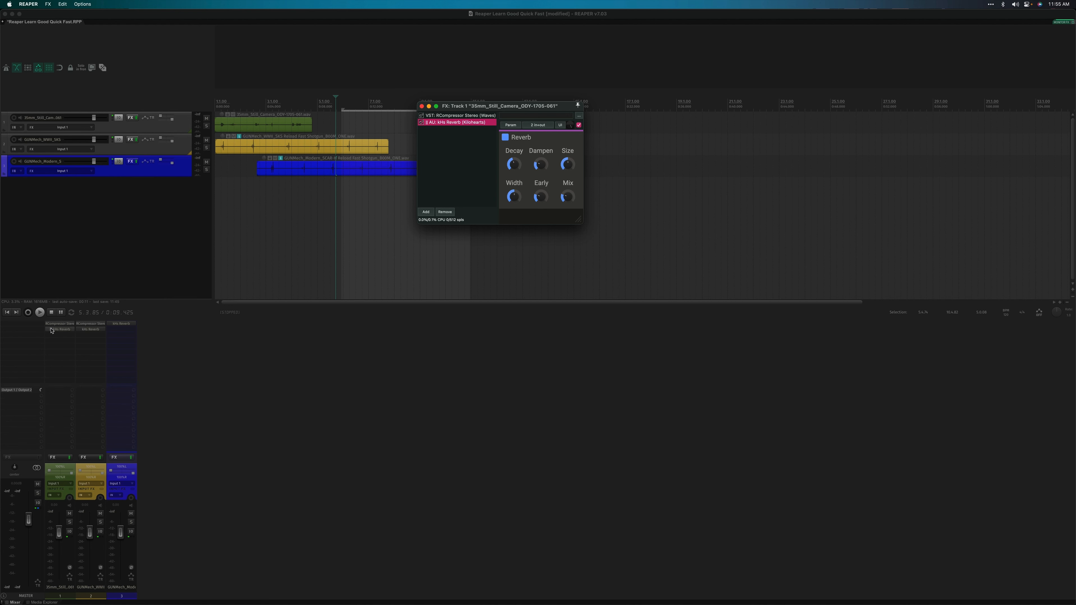
pyautogui.click(450, 117)
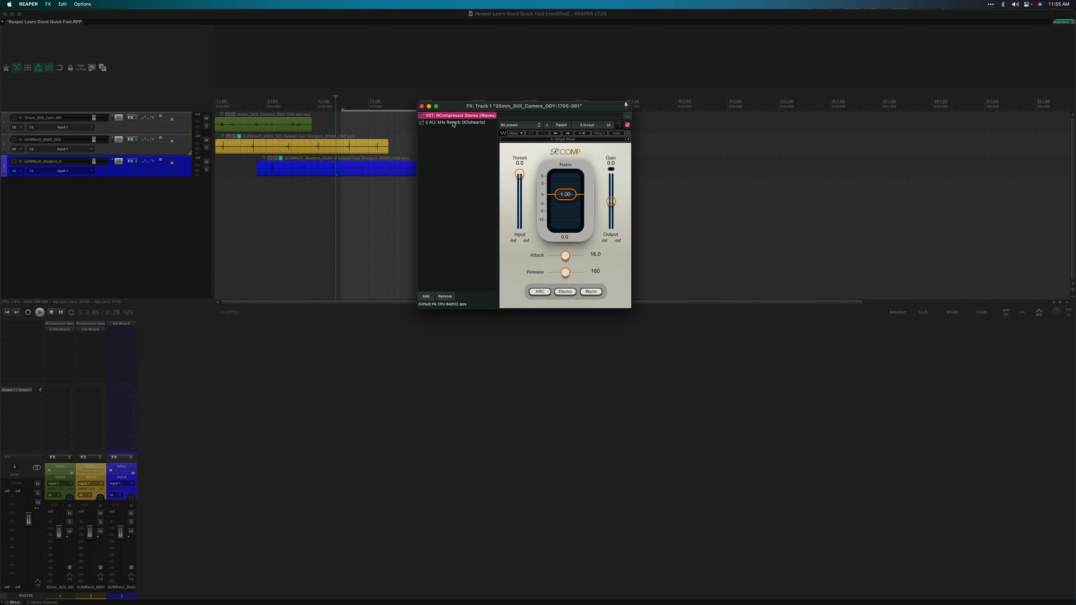
pyautogui.click(453, 123)
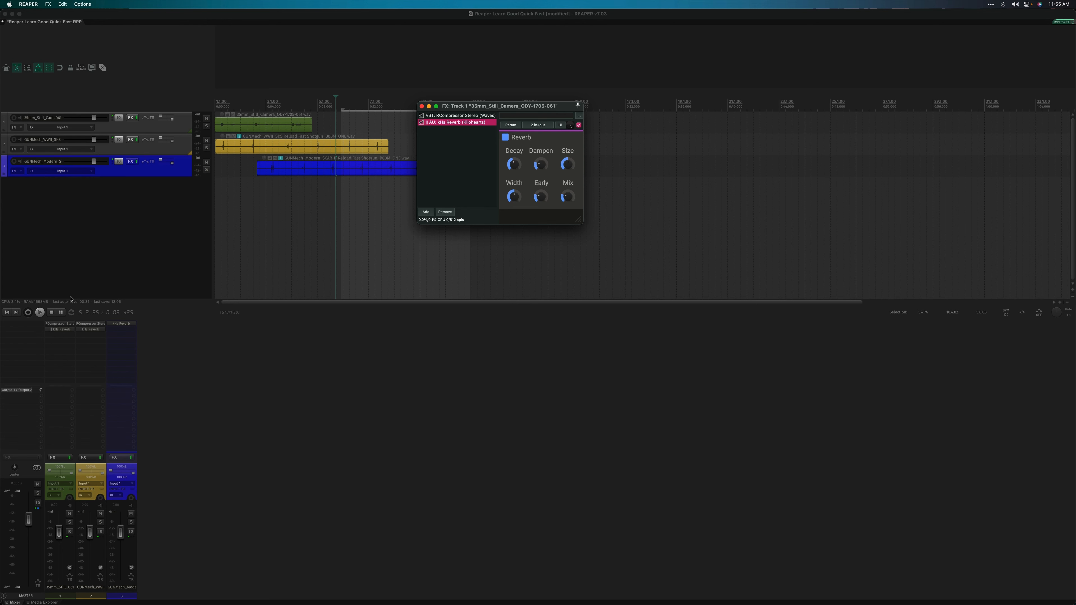
pyautogui.click(448, 118)
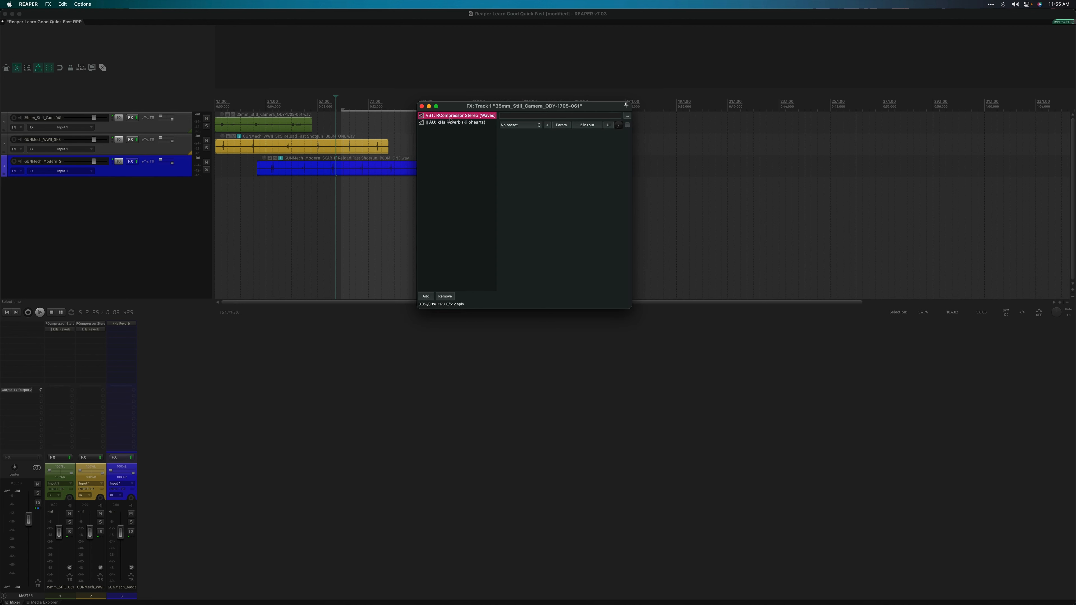